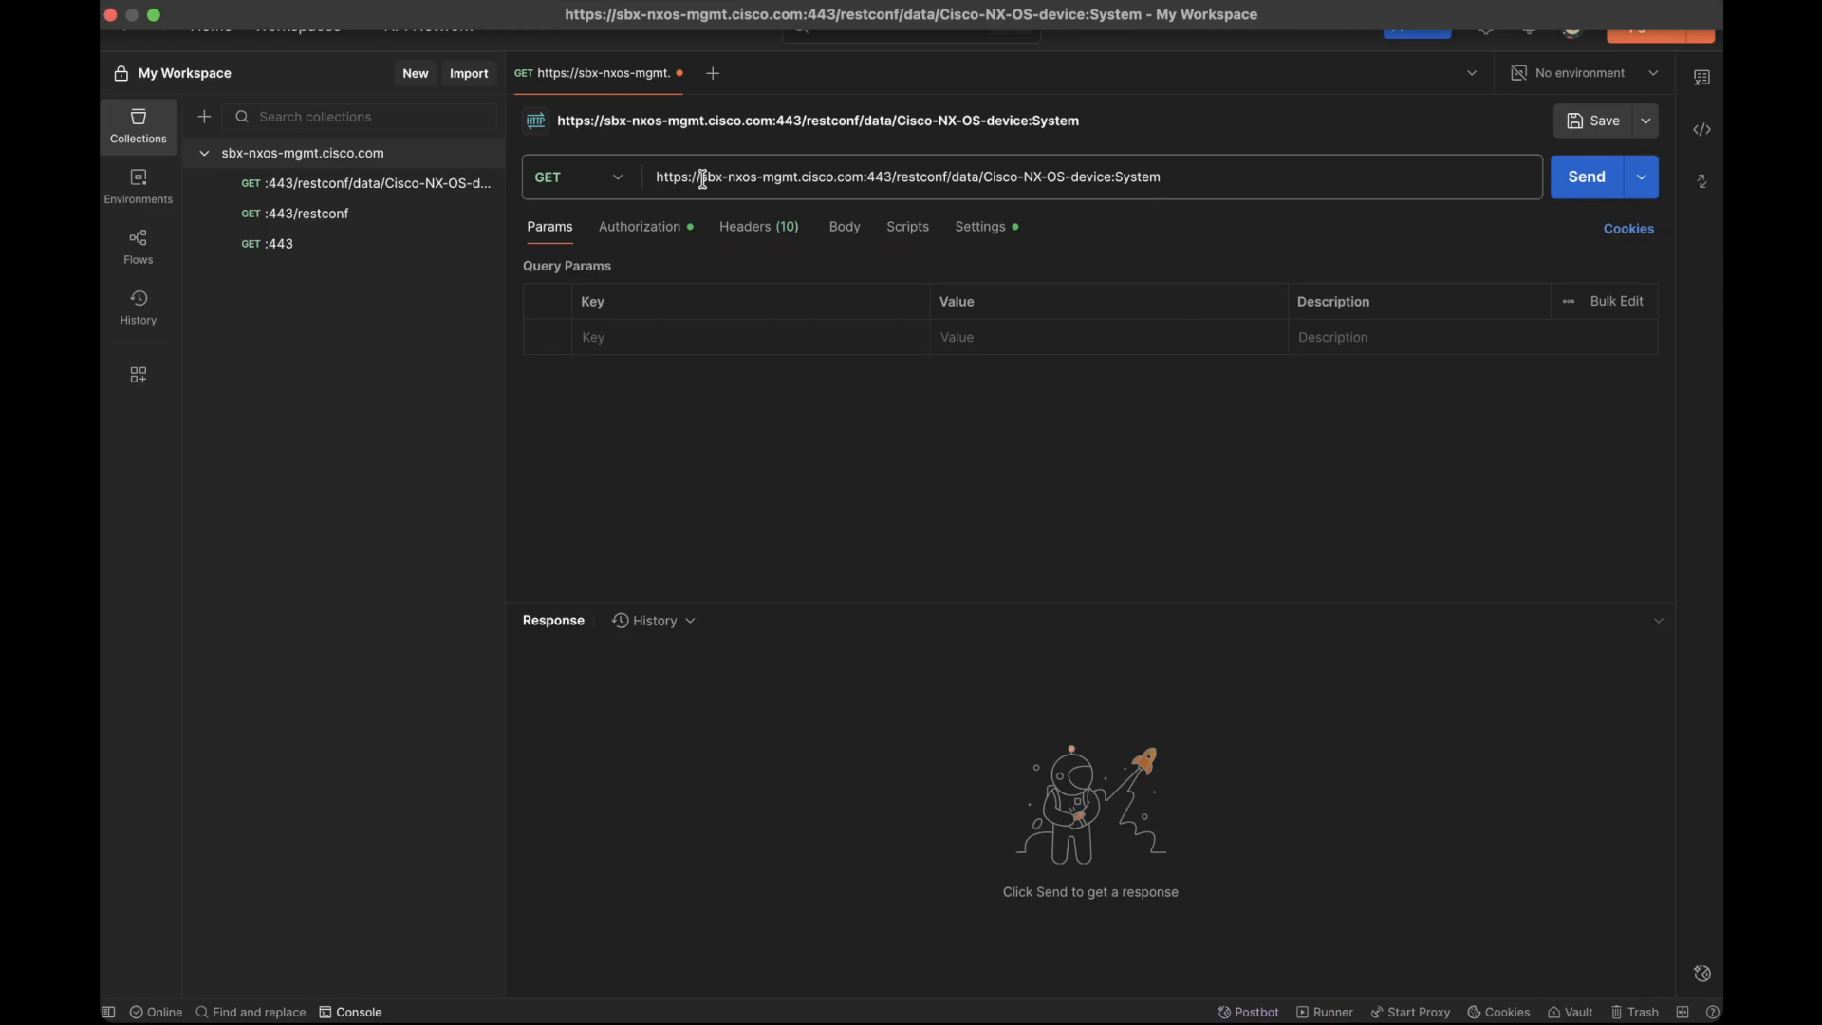
Step: Examine the host, port, restconf path, YANG module and System container in the request URL, and review the request's Basic Auth settings
{"action": "left_click_drag", "start_coordinate": [704, 178], "coordinate": [898, 181]}
{"action": "left_click", "coordinate": [871, 181]}
{"action": "left_click", "coordinate": [899, 180]}
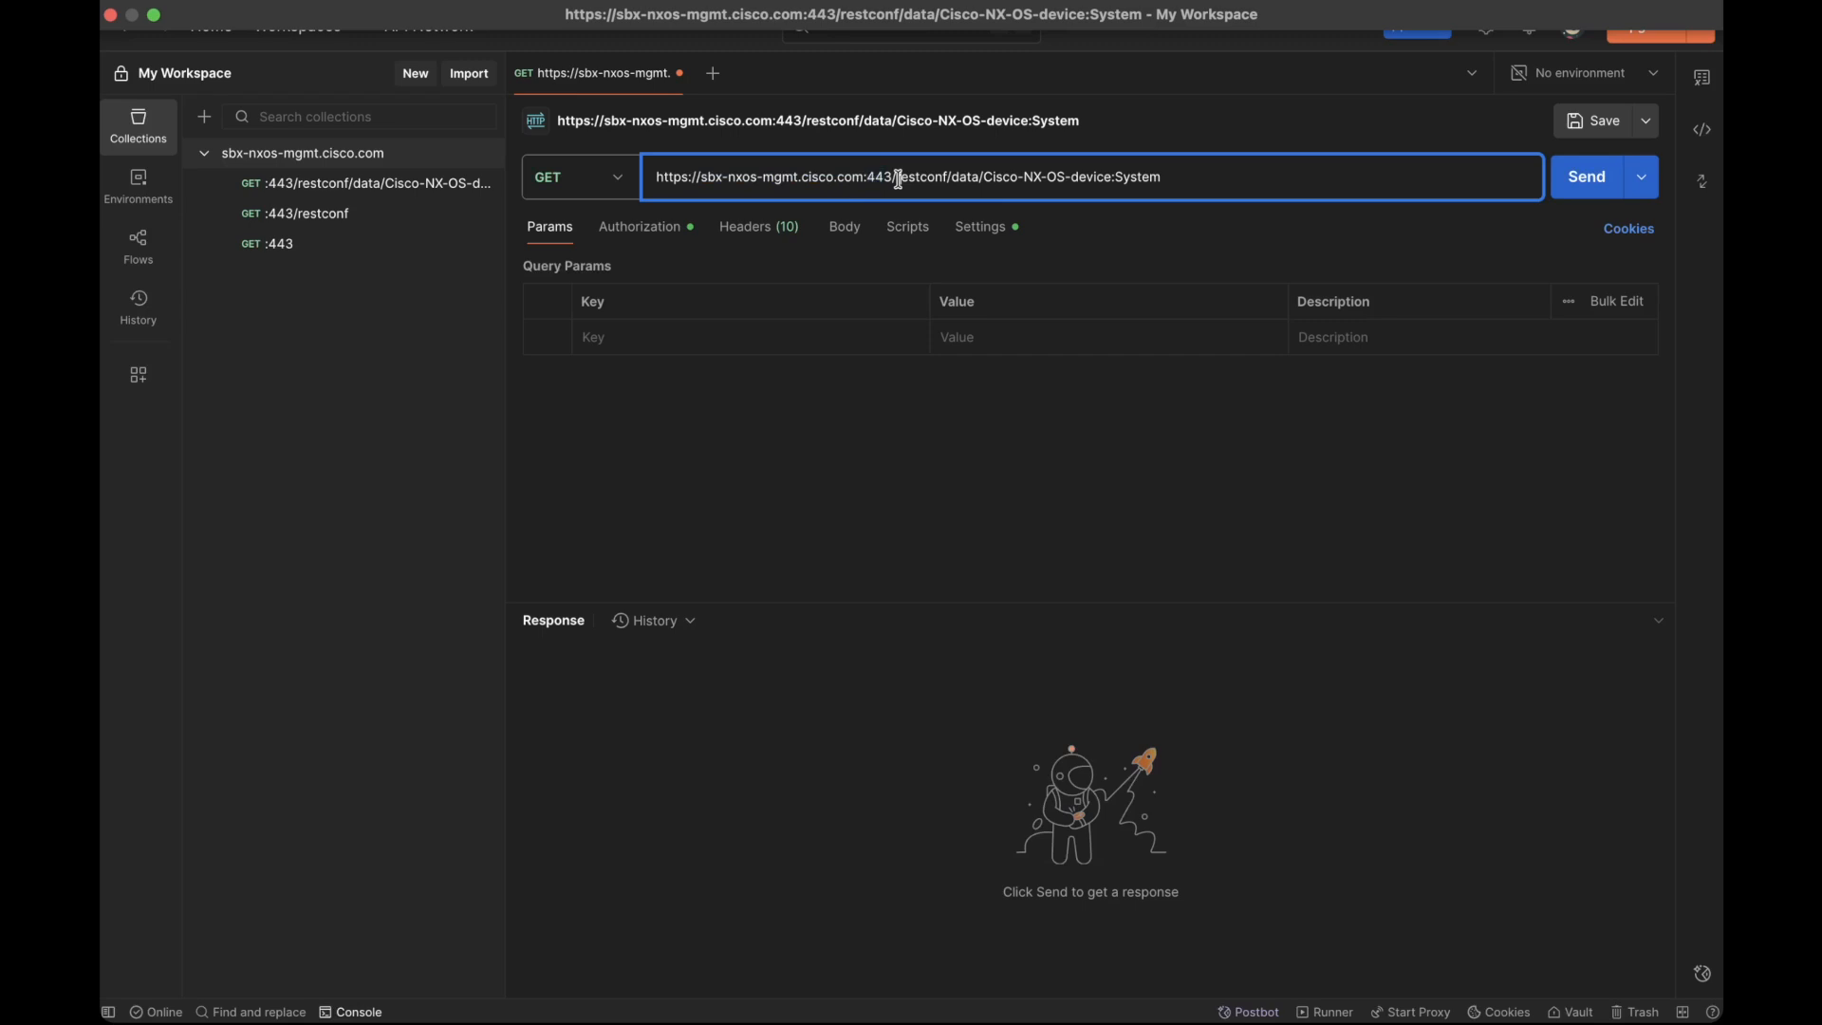
{"action": "left_click", "coordinate": [936, 181]}
{"action": "left_click_drag", "start_coordinate": [950, 181], "coordinate": [899, 178]}
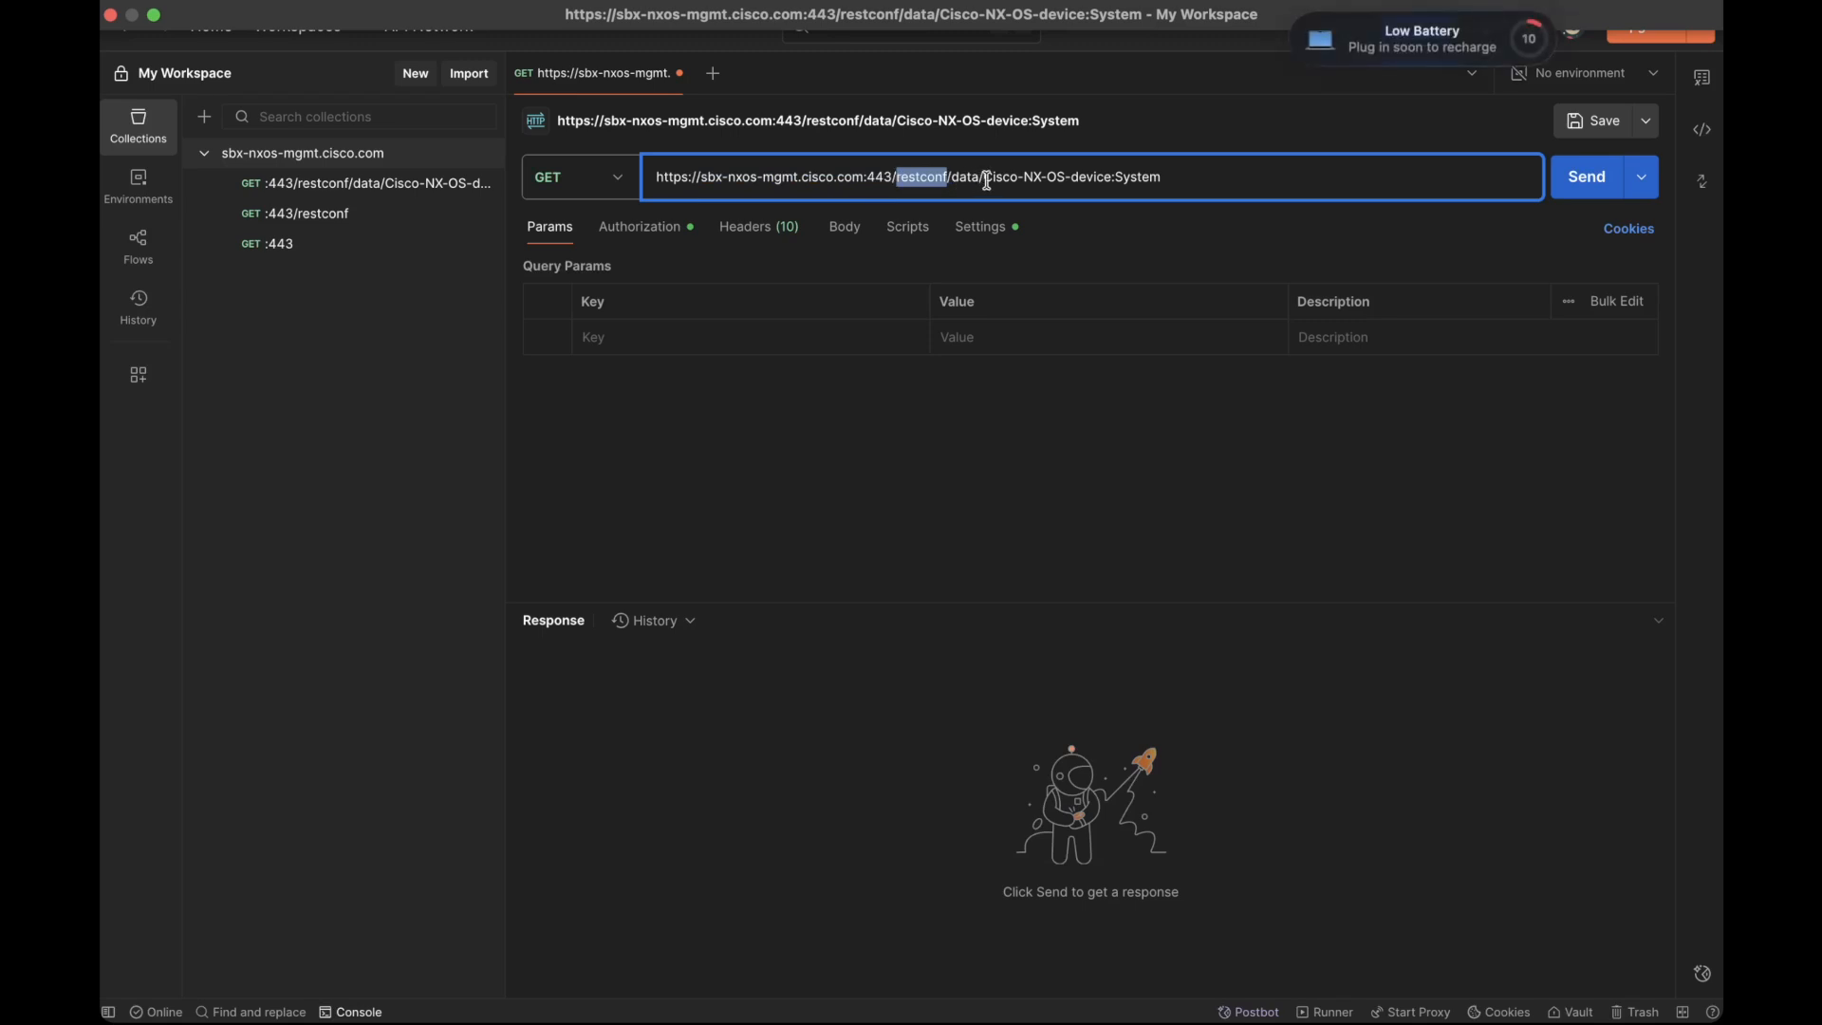
{"action": "left_click_drag", "start_coordinate": [984, 180], "coordinate": [1108, 185]}
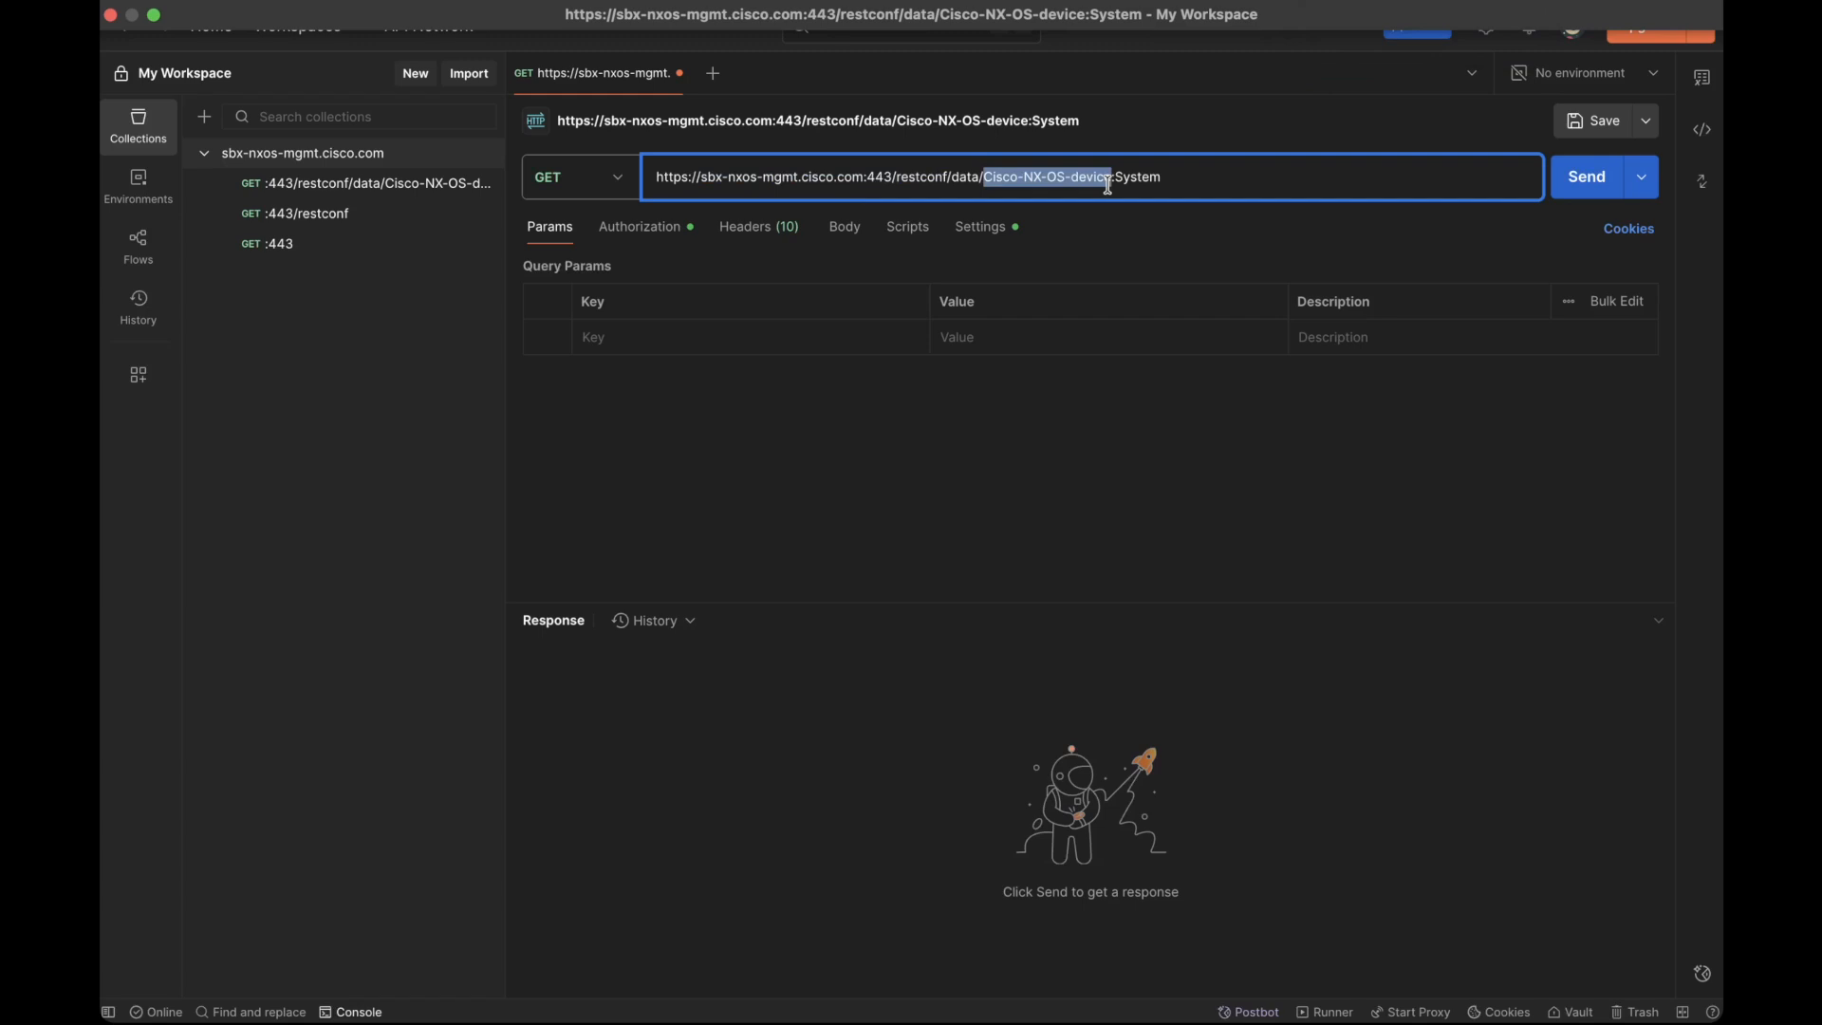
{"action": "left_click_drag", "start_coordinate": [1108, 183], "coordinate": [1159, 181]}
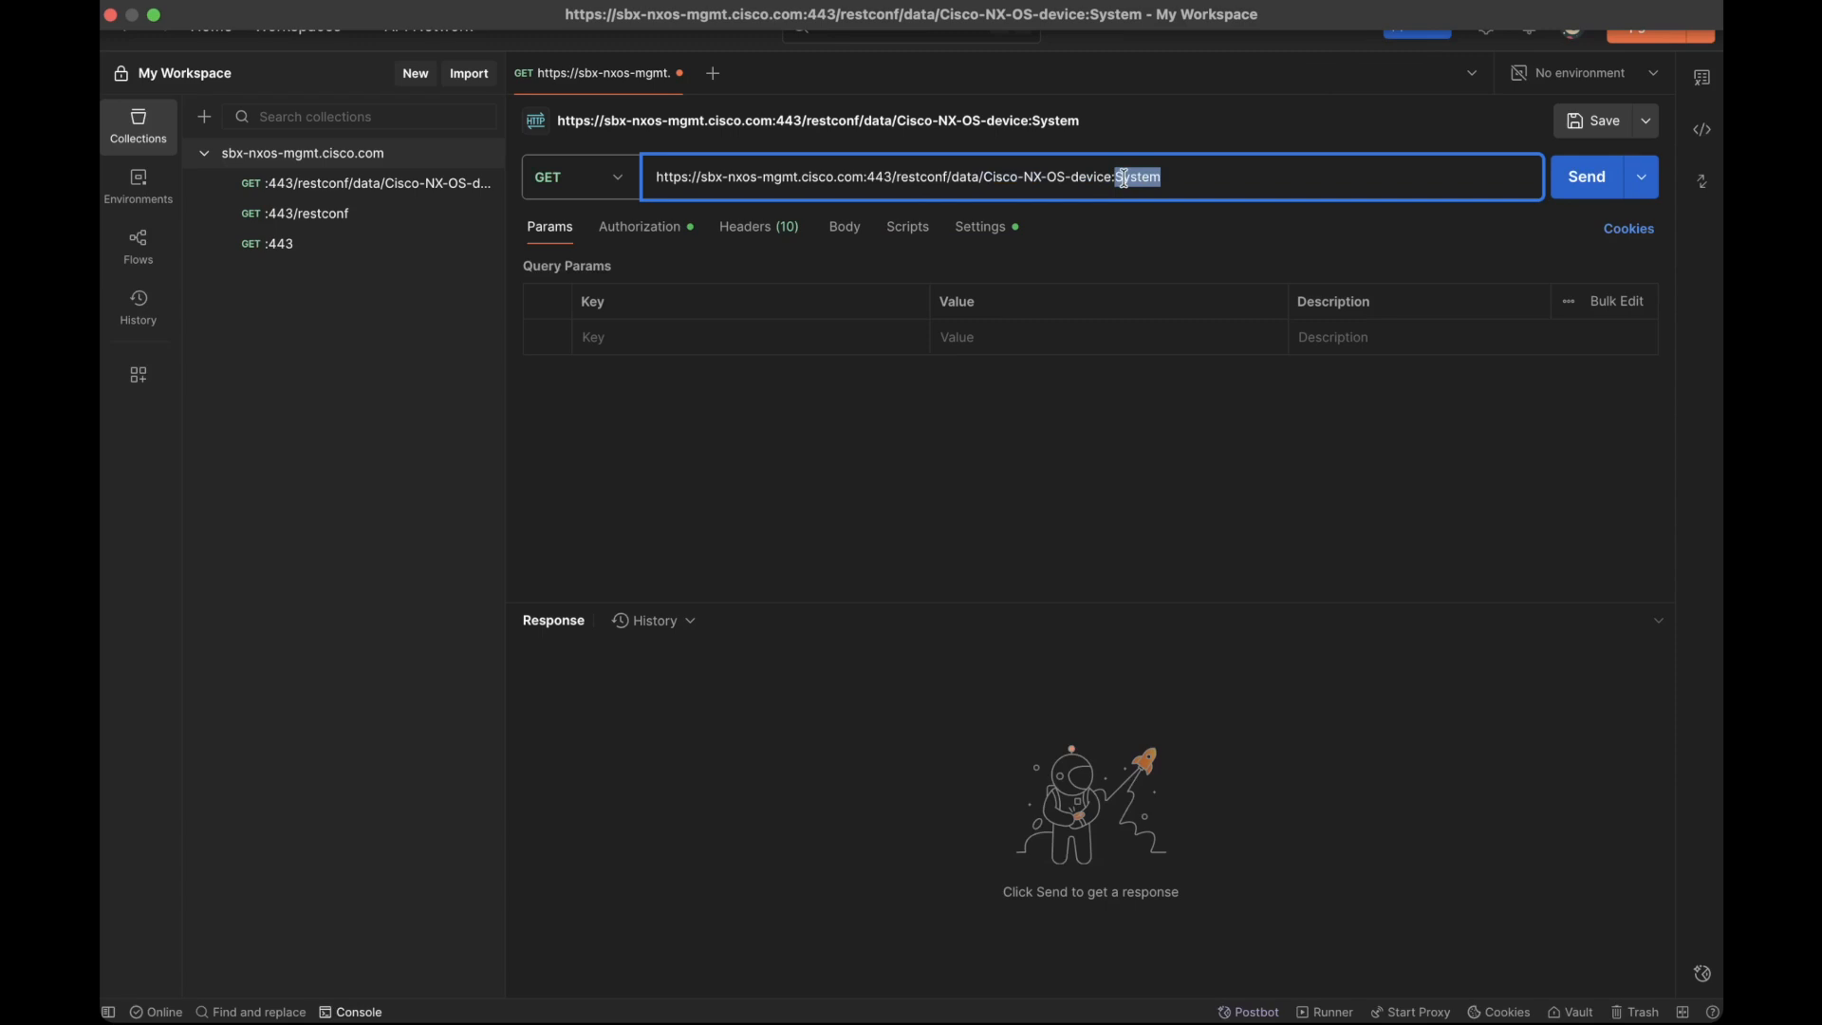
{"action": "left_click", "coordinate": [639, 228]}
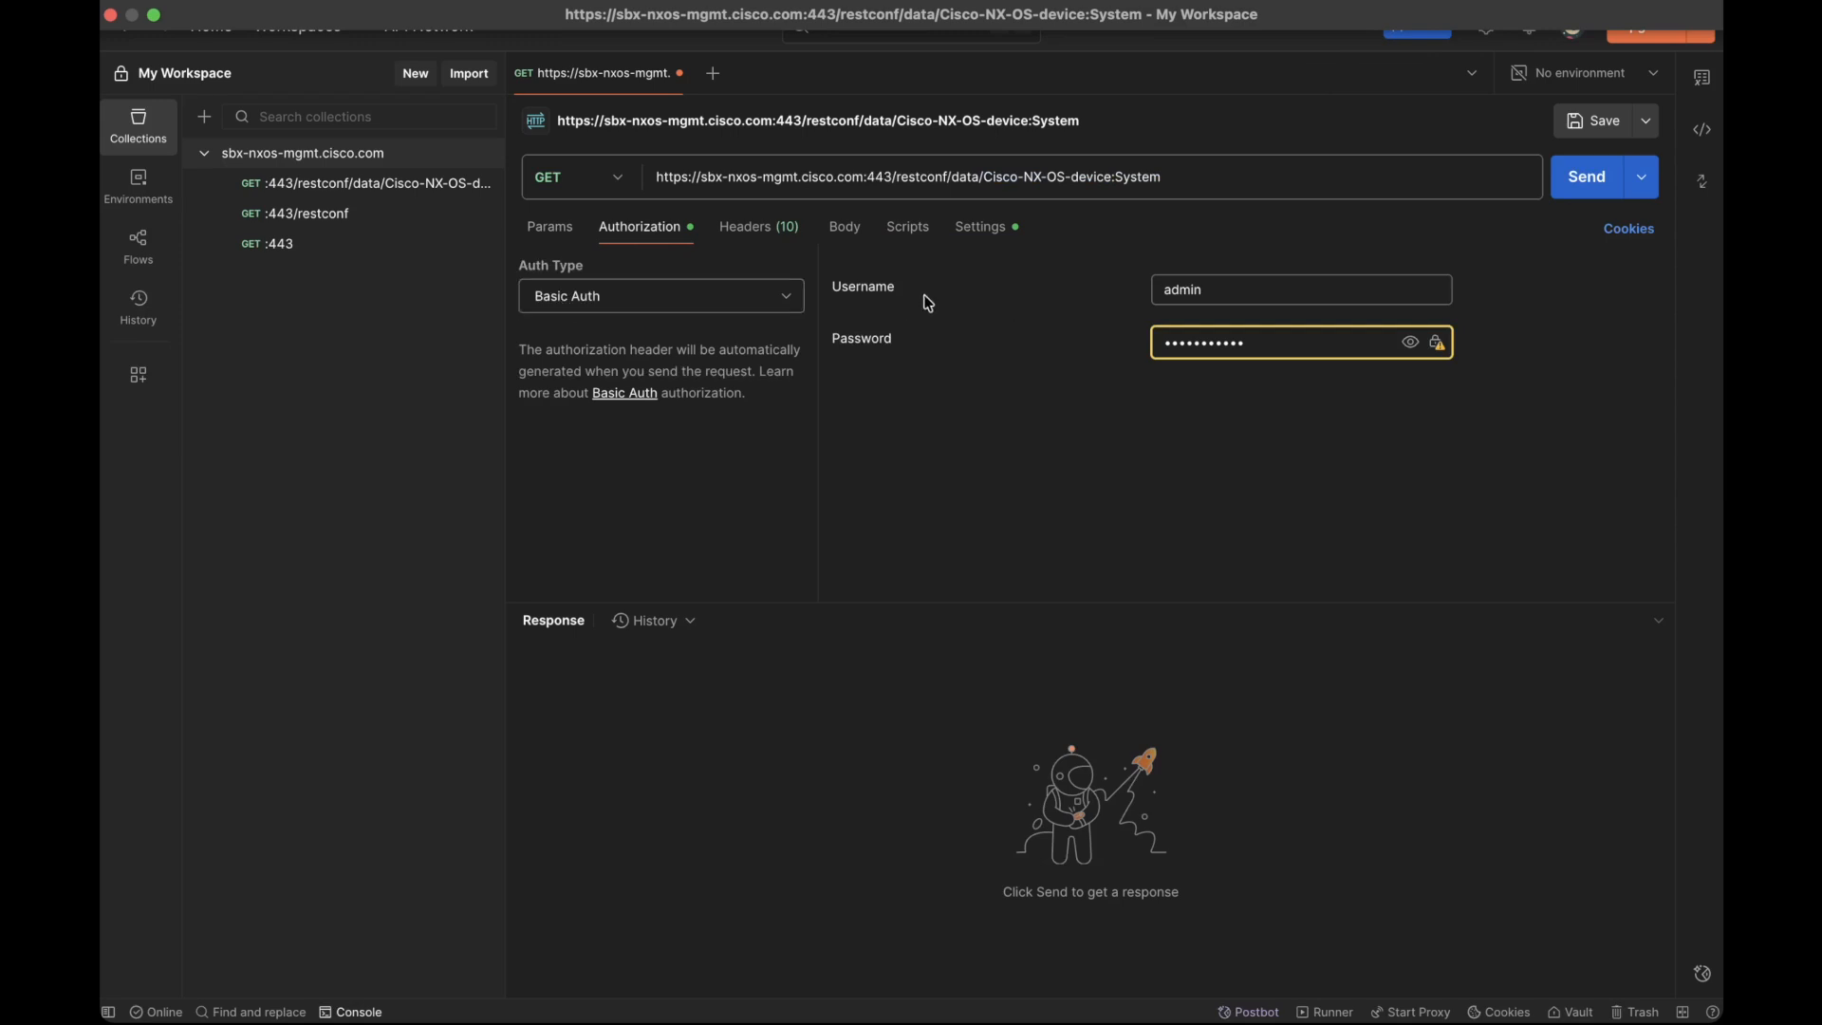
{"action": "left_click", "coordinate": [552, 237]}
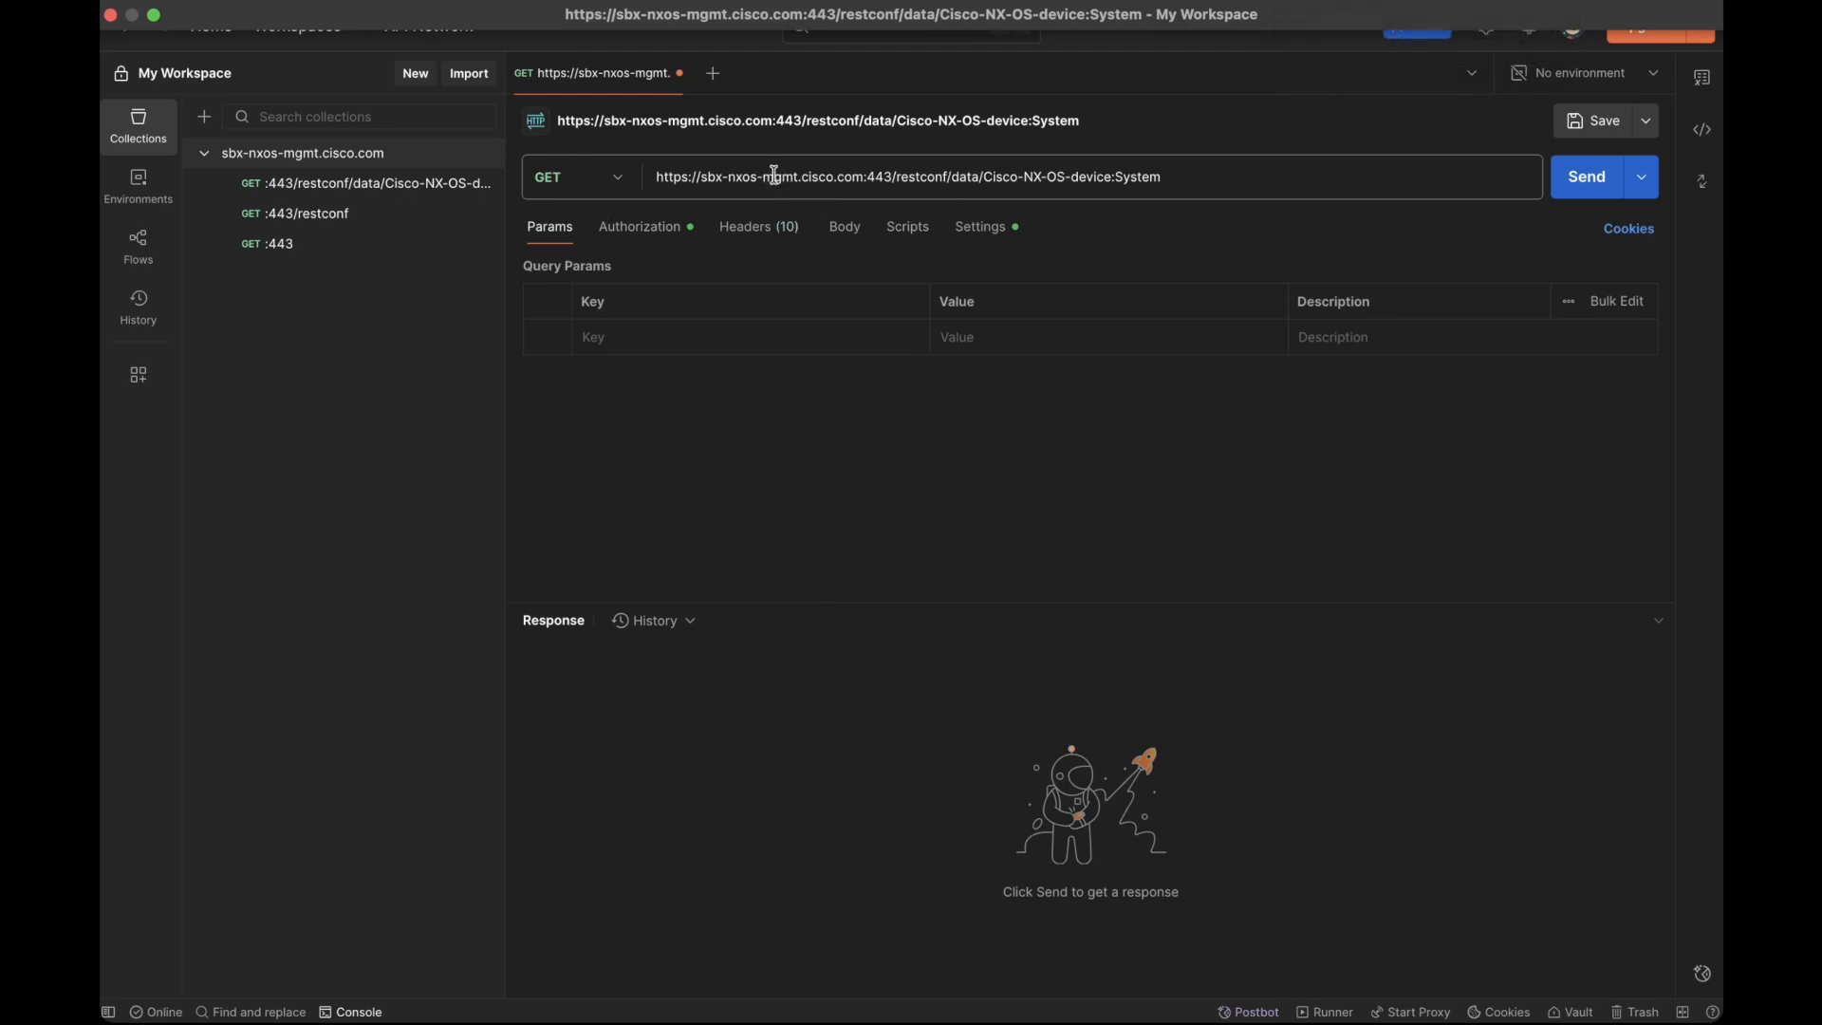
Step: Send the GET request for Cisco-NX-OS-device:System and view the available response body formats
{"action": "left_click", "coordinate": [1576, 196]}
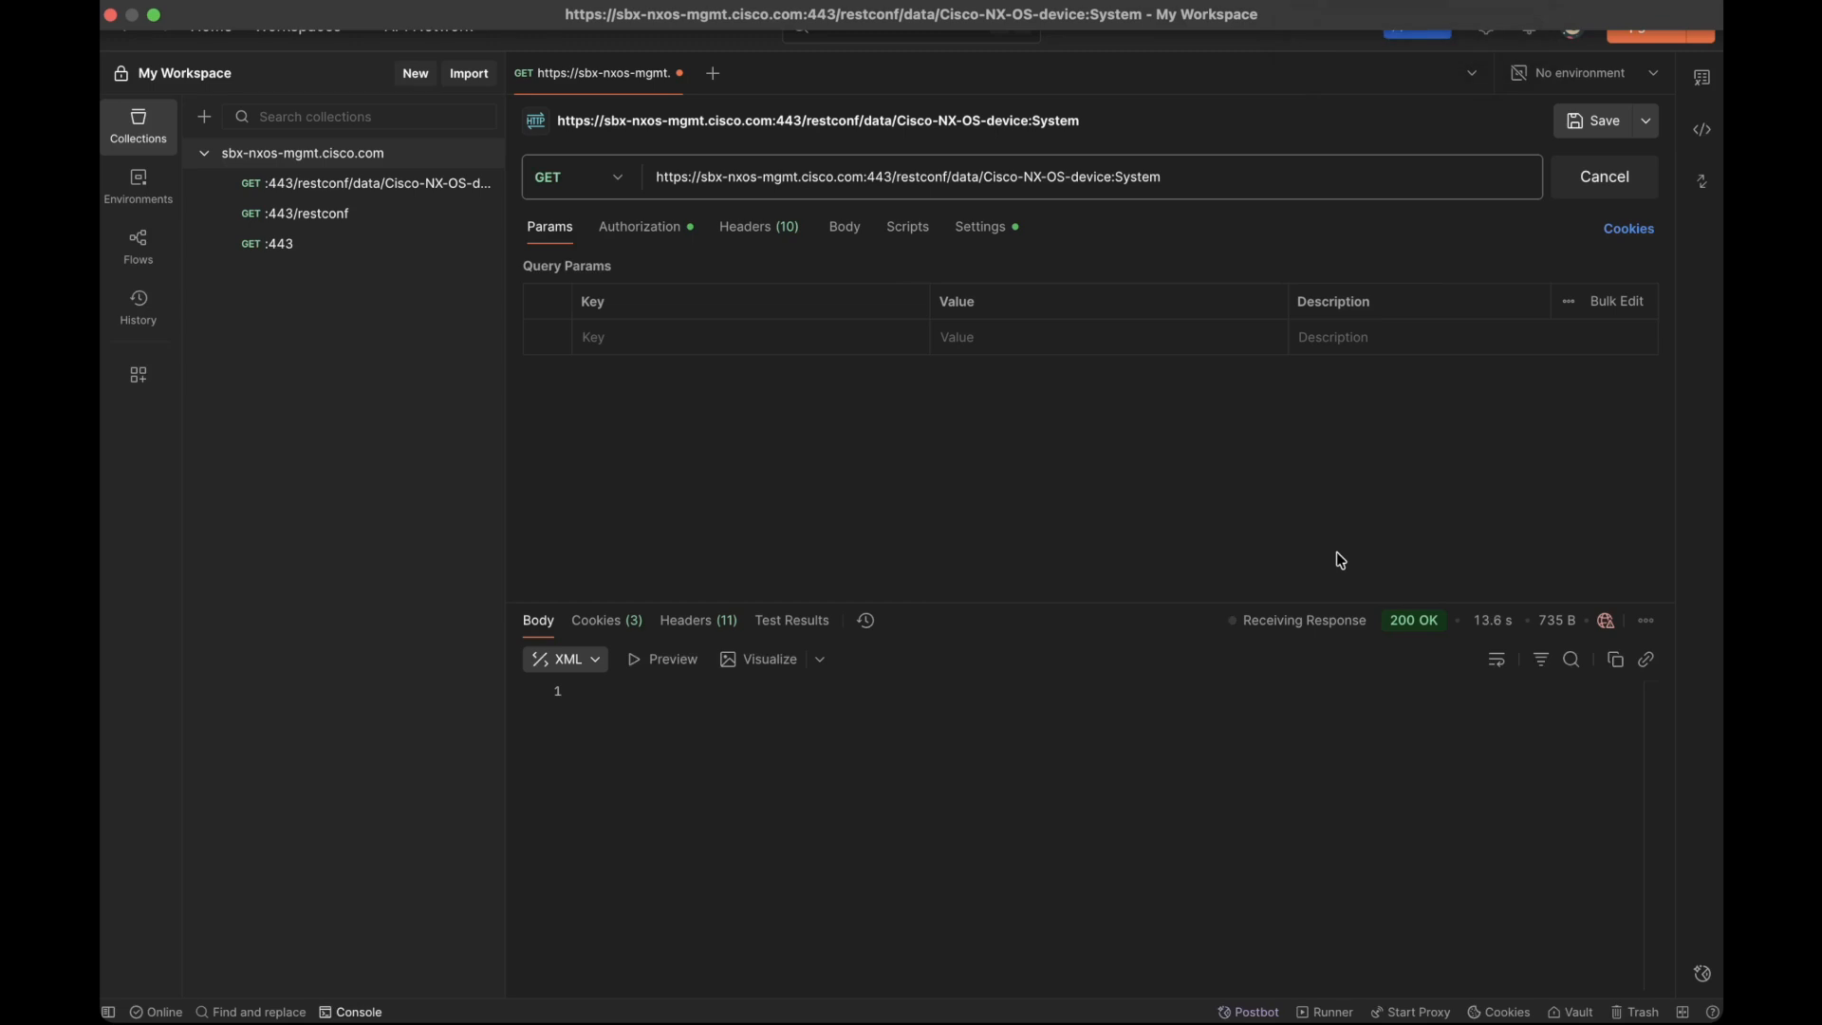
{"action": "left_click", "coordinate": [599, 662]}
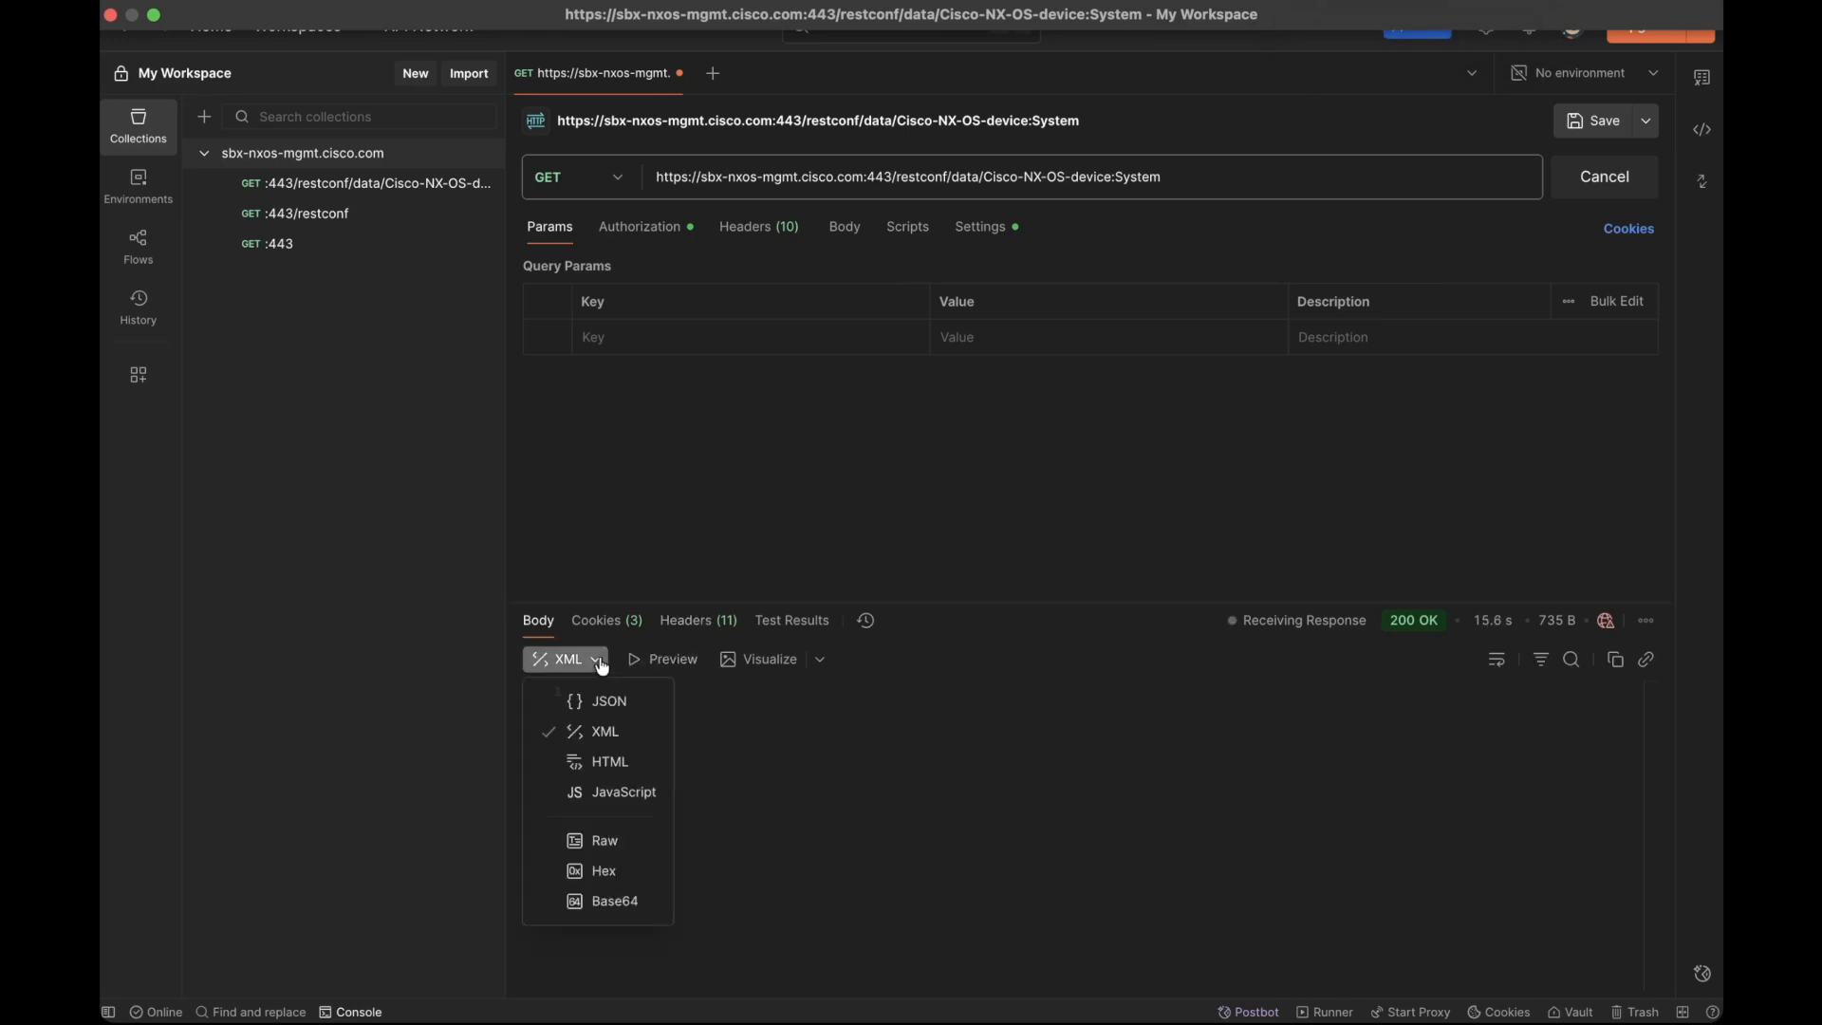
{"action": "left_click", "coordinate": [828, 575]}
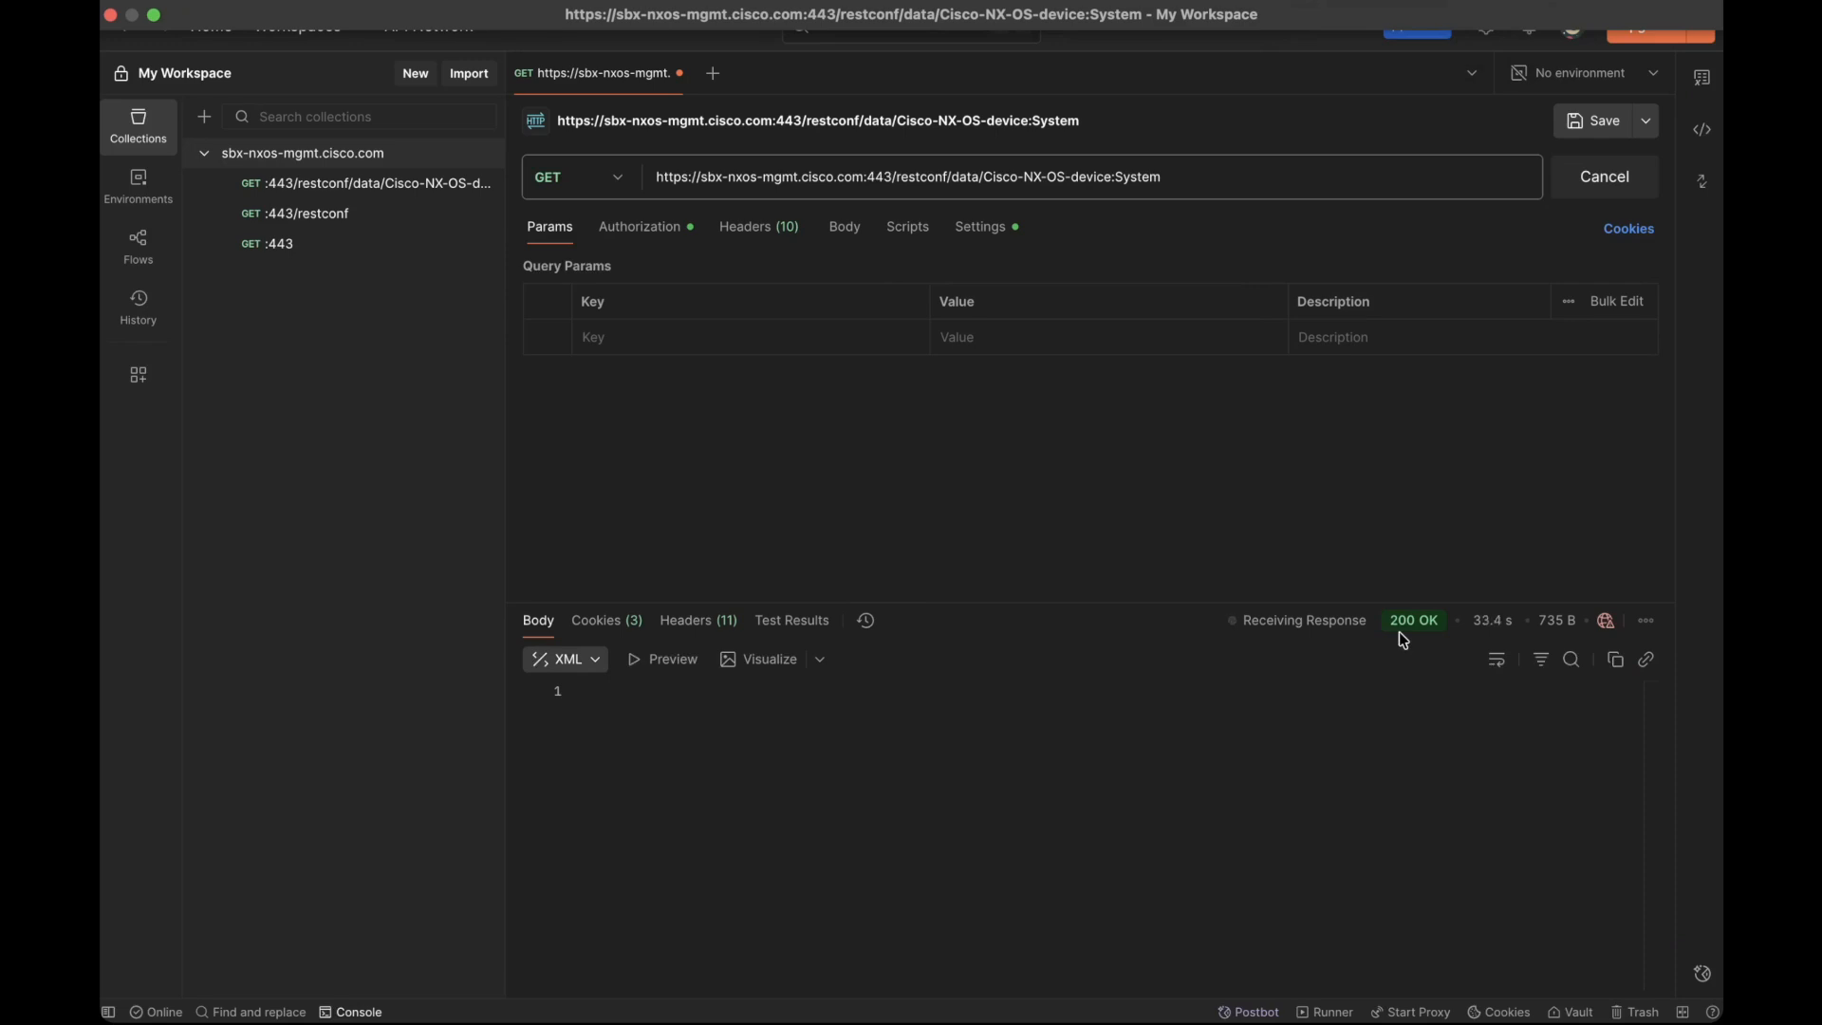
{"action": "scroll", "coordinate": [966, 860], "scroll_direction": "down", "scroll_amount": 1}
{"action": "scroll", "coordinate": [967, 860], "scroll_direction": "up", "scroll_amount": 1}
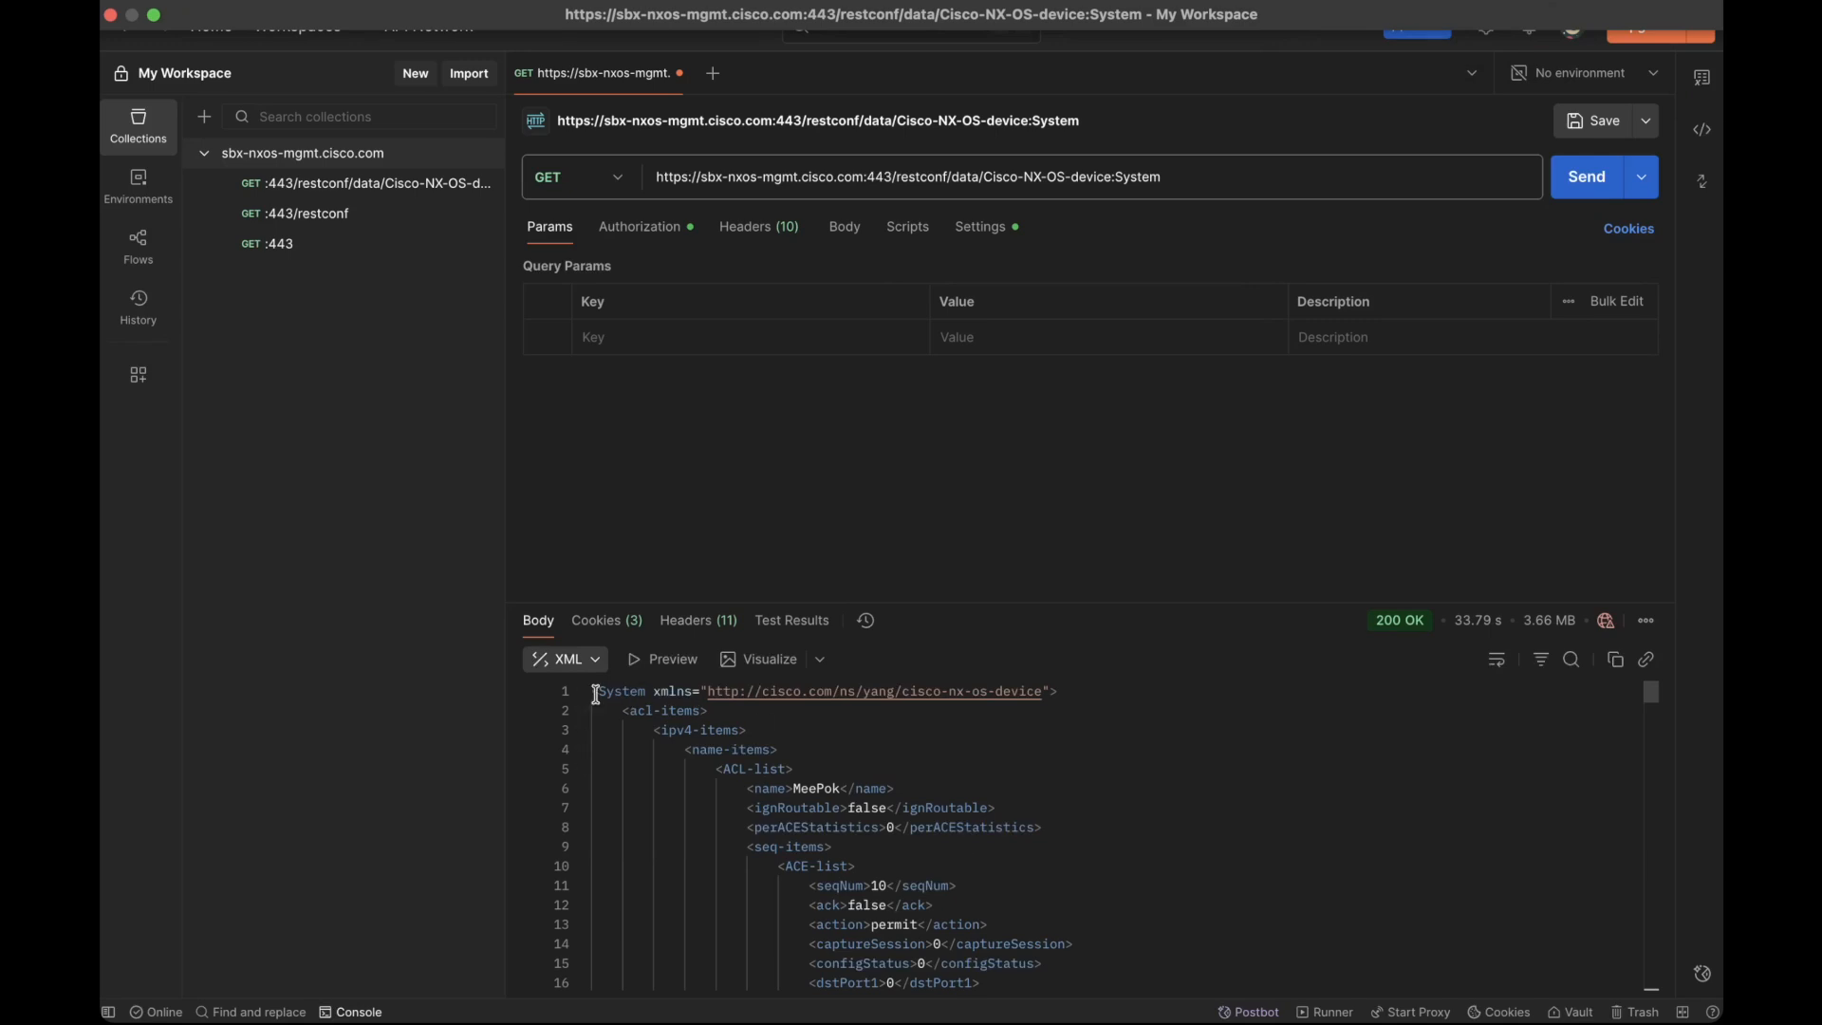
Step: Search the XML response body for "cpu", examine the CPU entries, and close the search
{"action": "left_click_drag", "start_coordinate": [596, 696], "coordinate": [637, 696]}
{"action": "left_click", "coordinate": [1572, 665]}
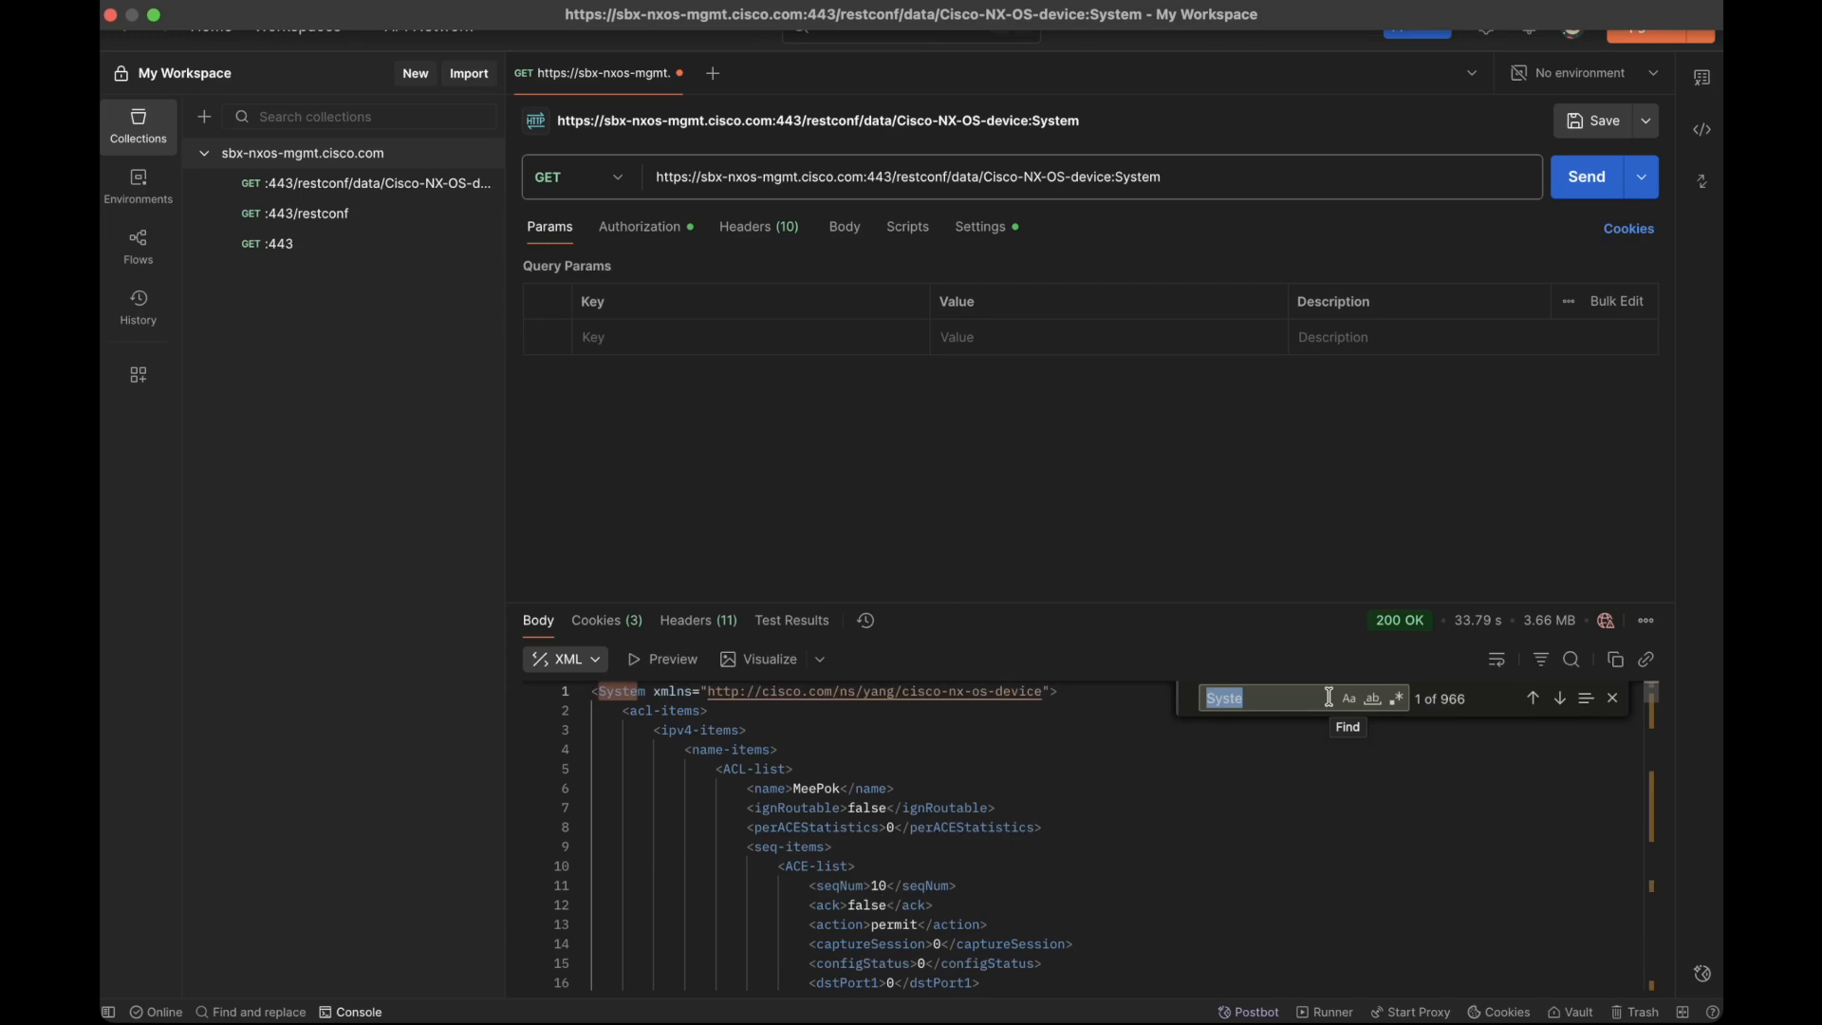
{"action": "type", "text": "cpu"}
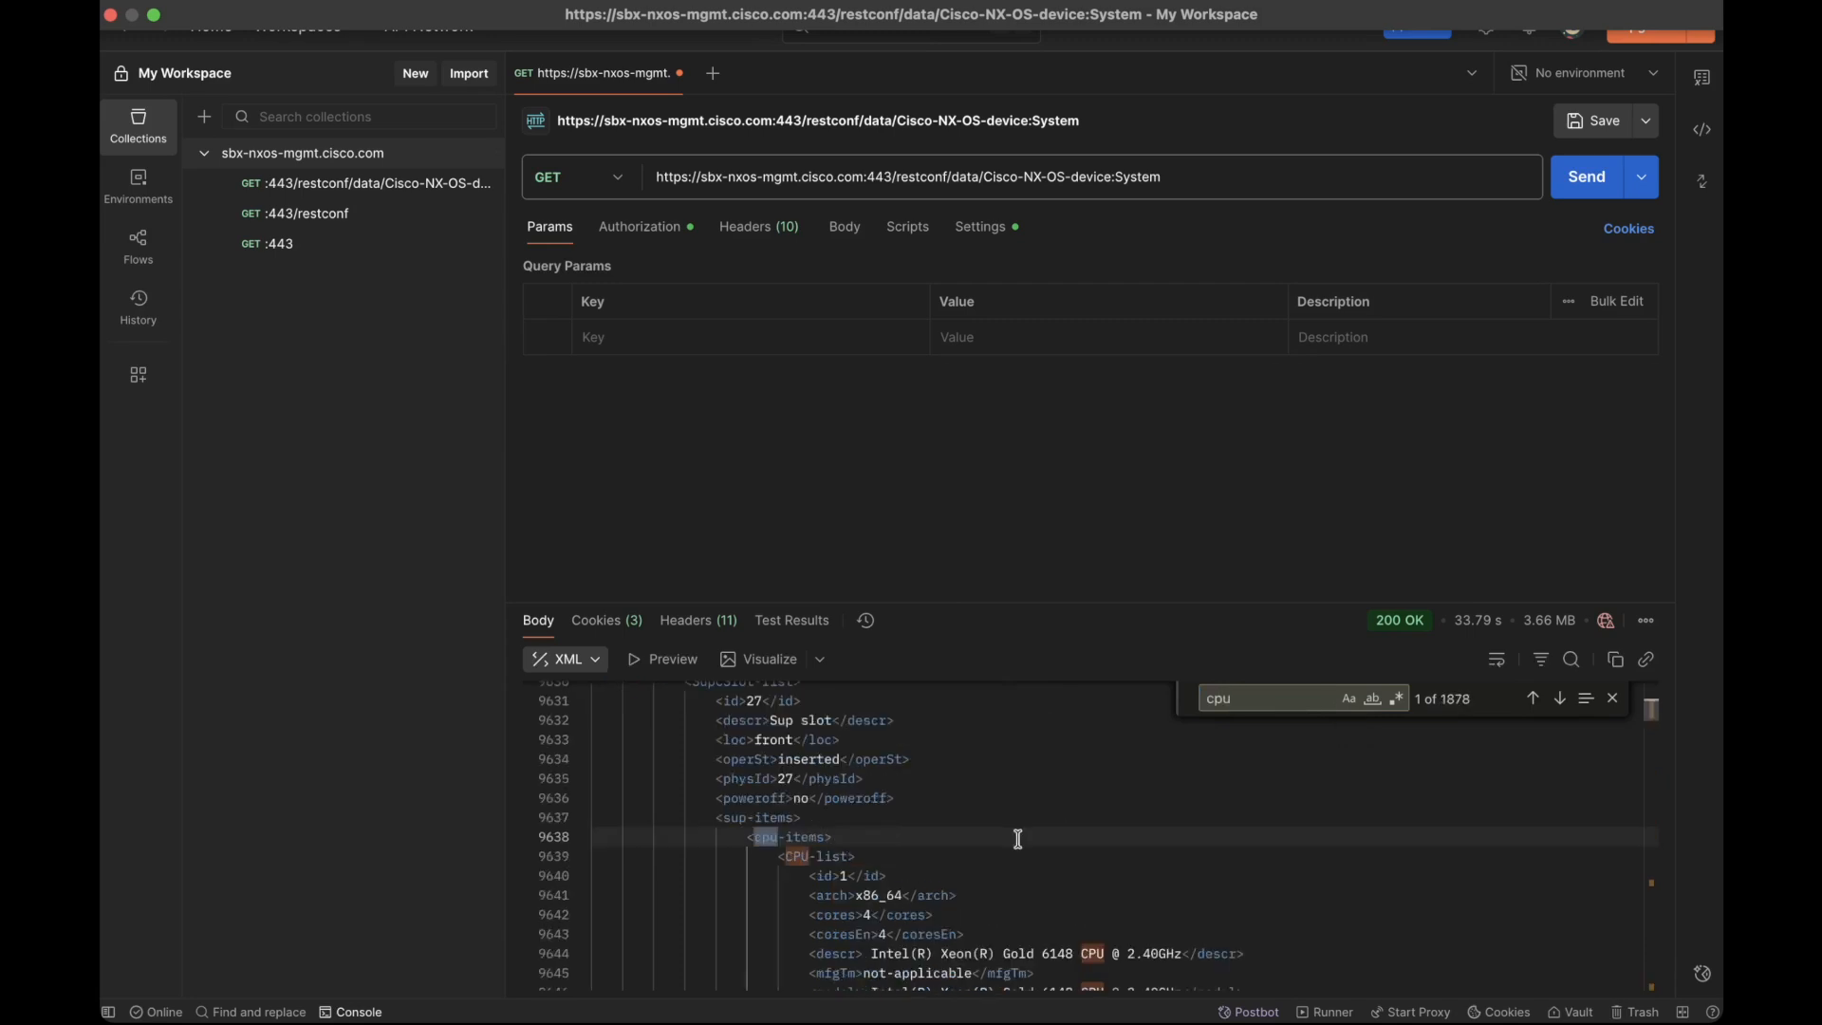
{"action": "scroll", "coordinate": [1018, 839], "scroll_direction": "down", "scroll_amount": 1}
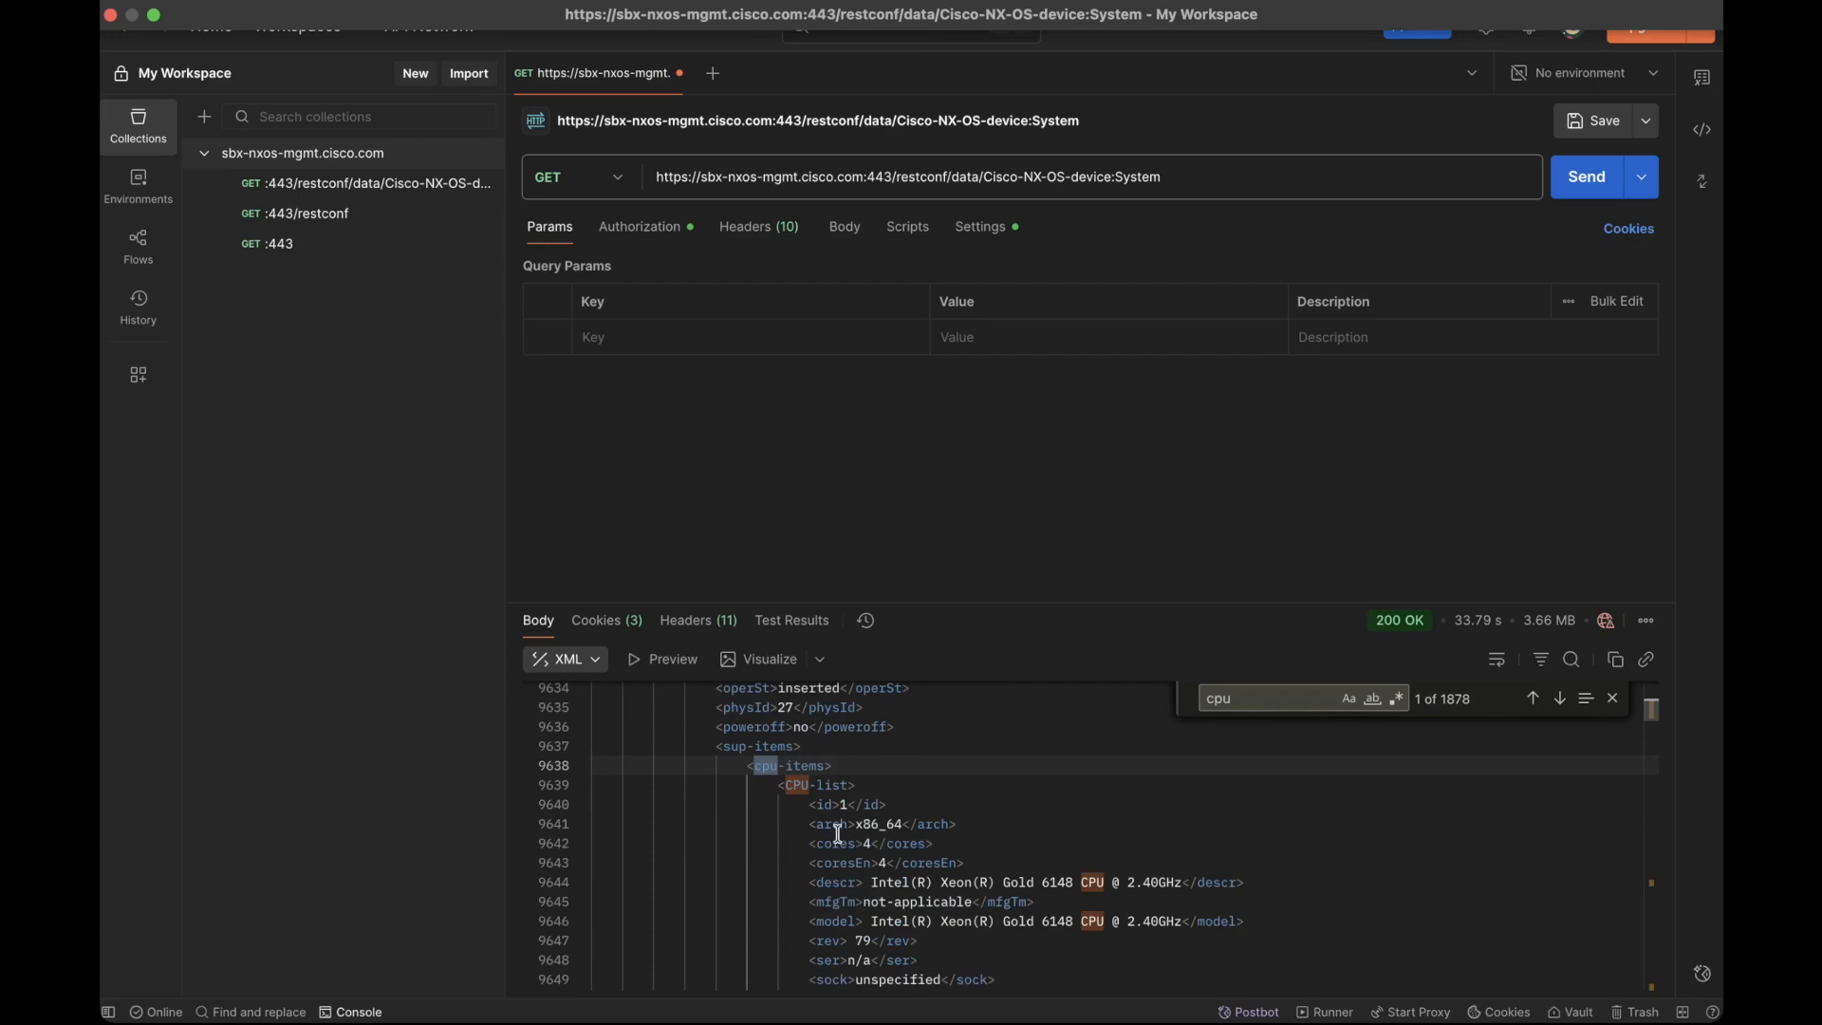
{"action": "left_click", "coordinate": [1614, 699]}
{"action": "scroll", "coordinate": [1181, 755], "scroll_direction": "up", "scroll_amount": 15}
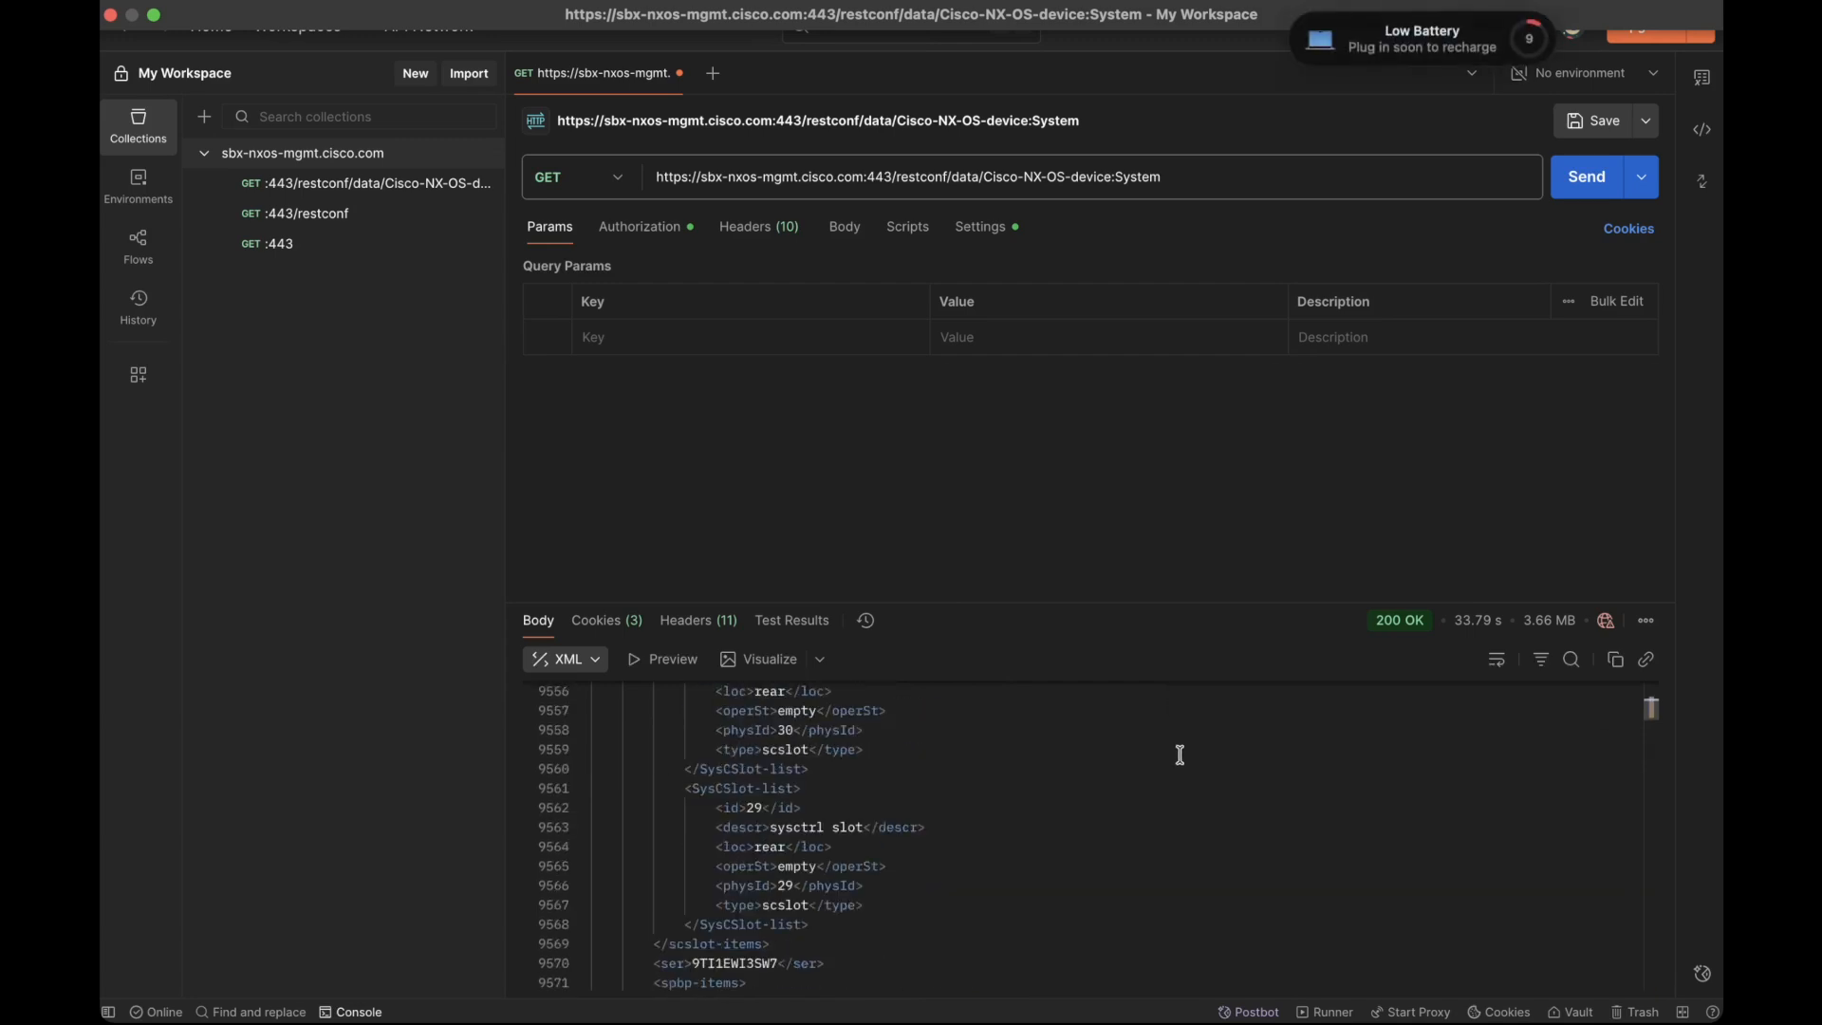
{"action": "scroll", "coordinate": [1181, 755], "scroll_direction": "up", "scroll_amount": 2}
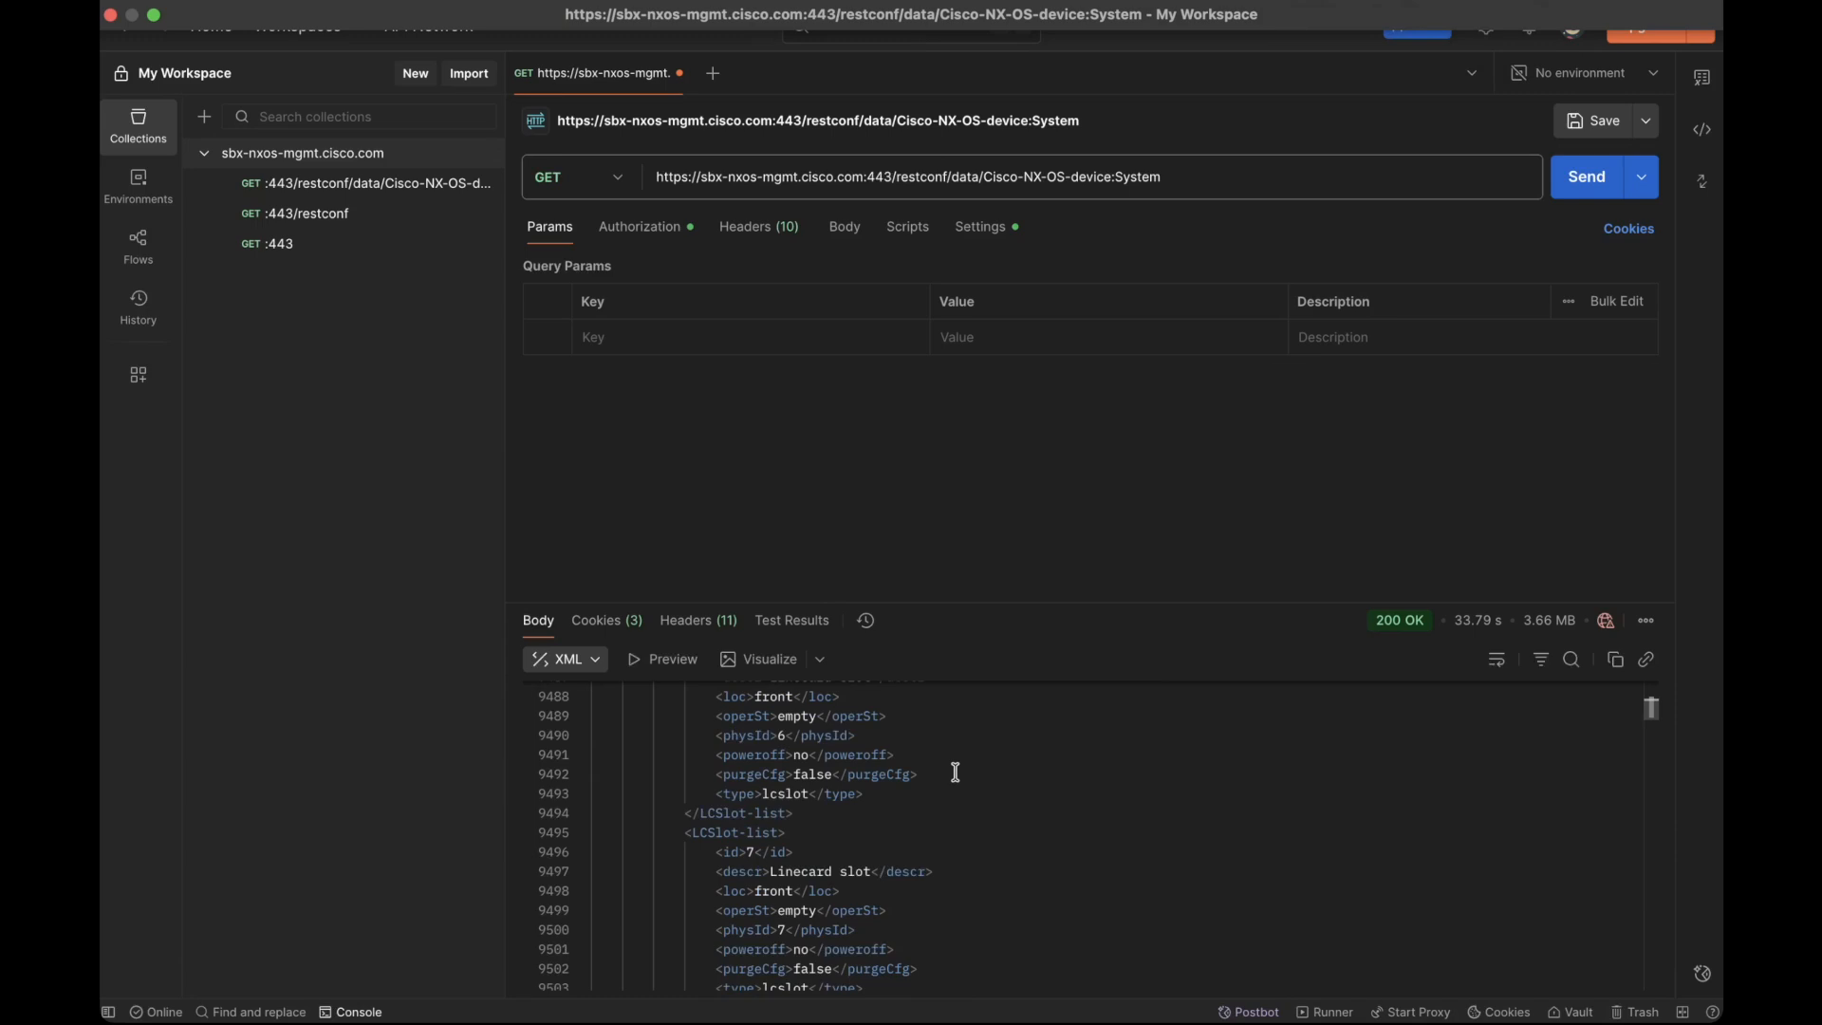
Step: Append /intf-items to the end of the request URL and send the GET request
{"action": "double_click", "coordinate": [1188, 187]}
{"action": "left_click", "coordinate": [1188, 187]}
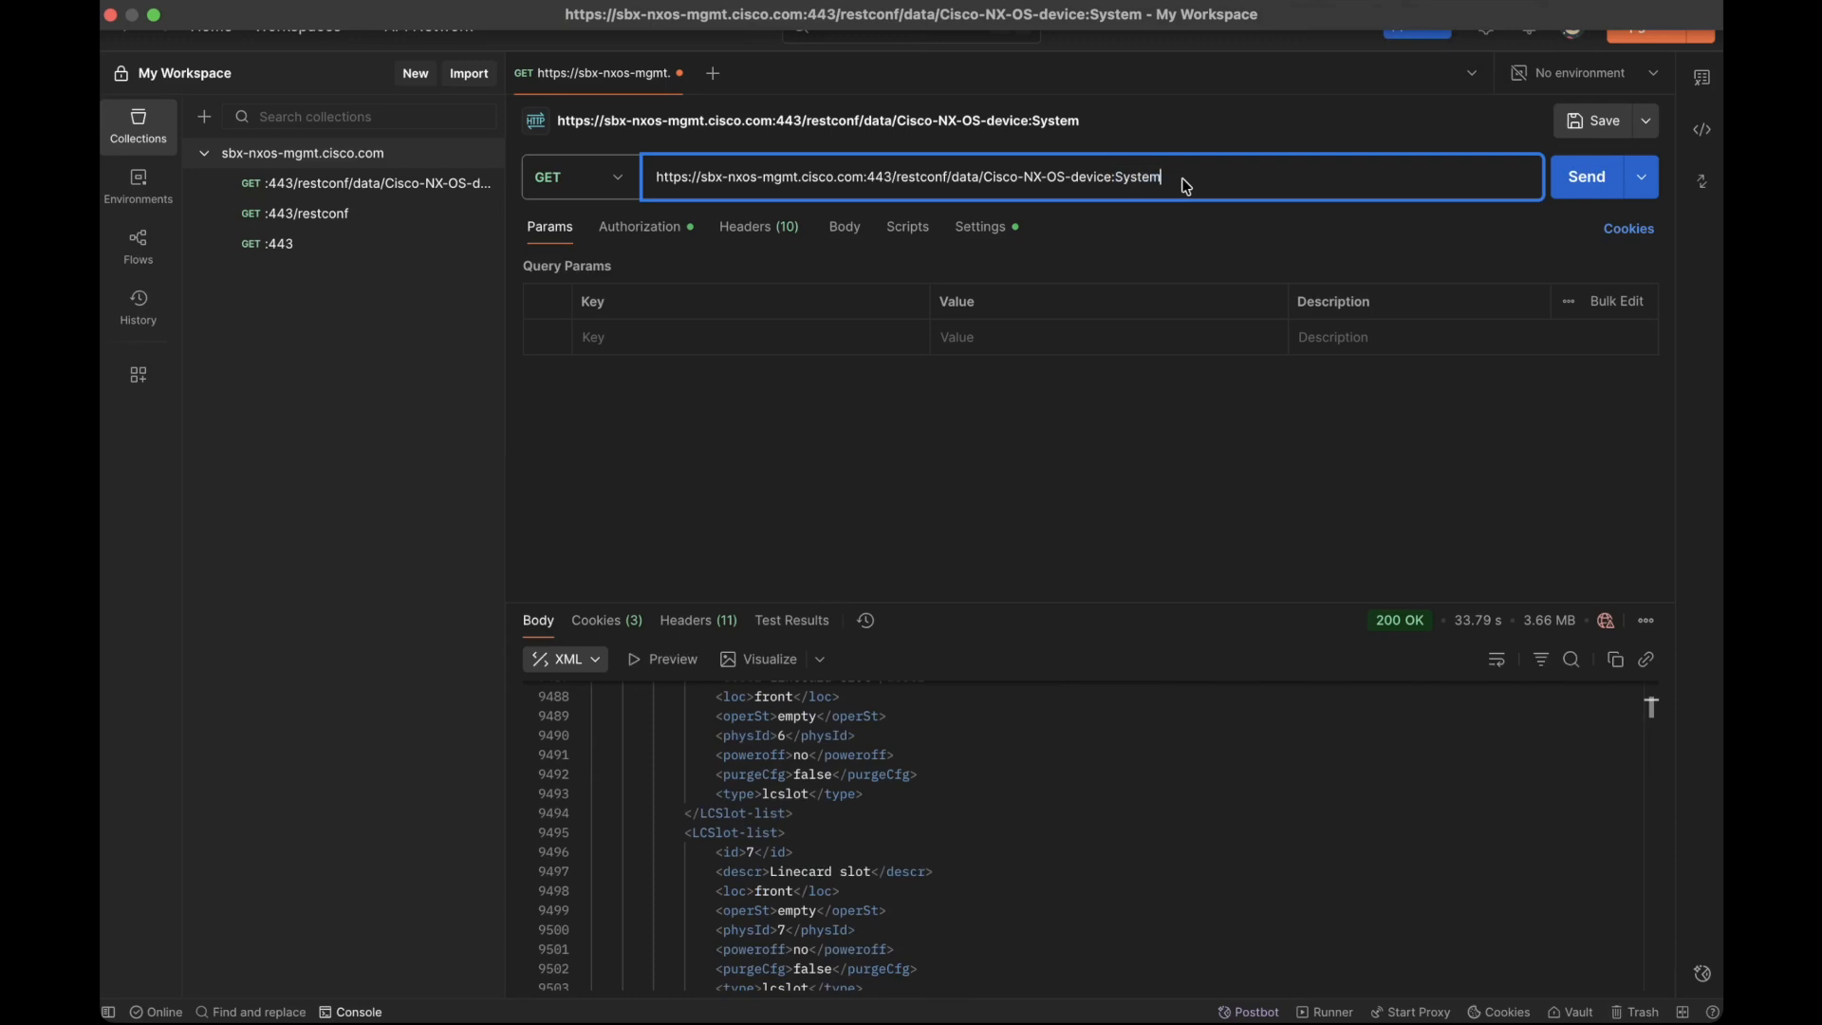
{"action": "type", "text": "/"}
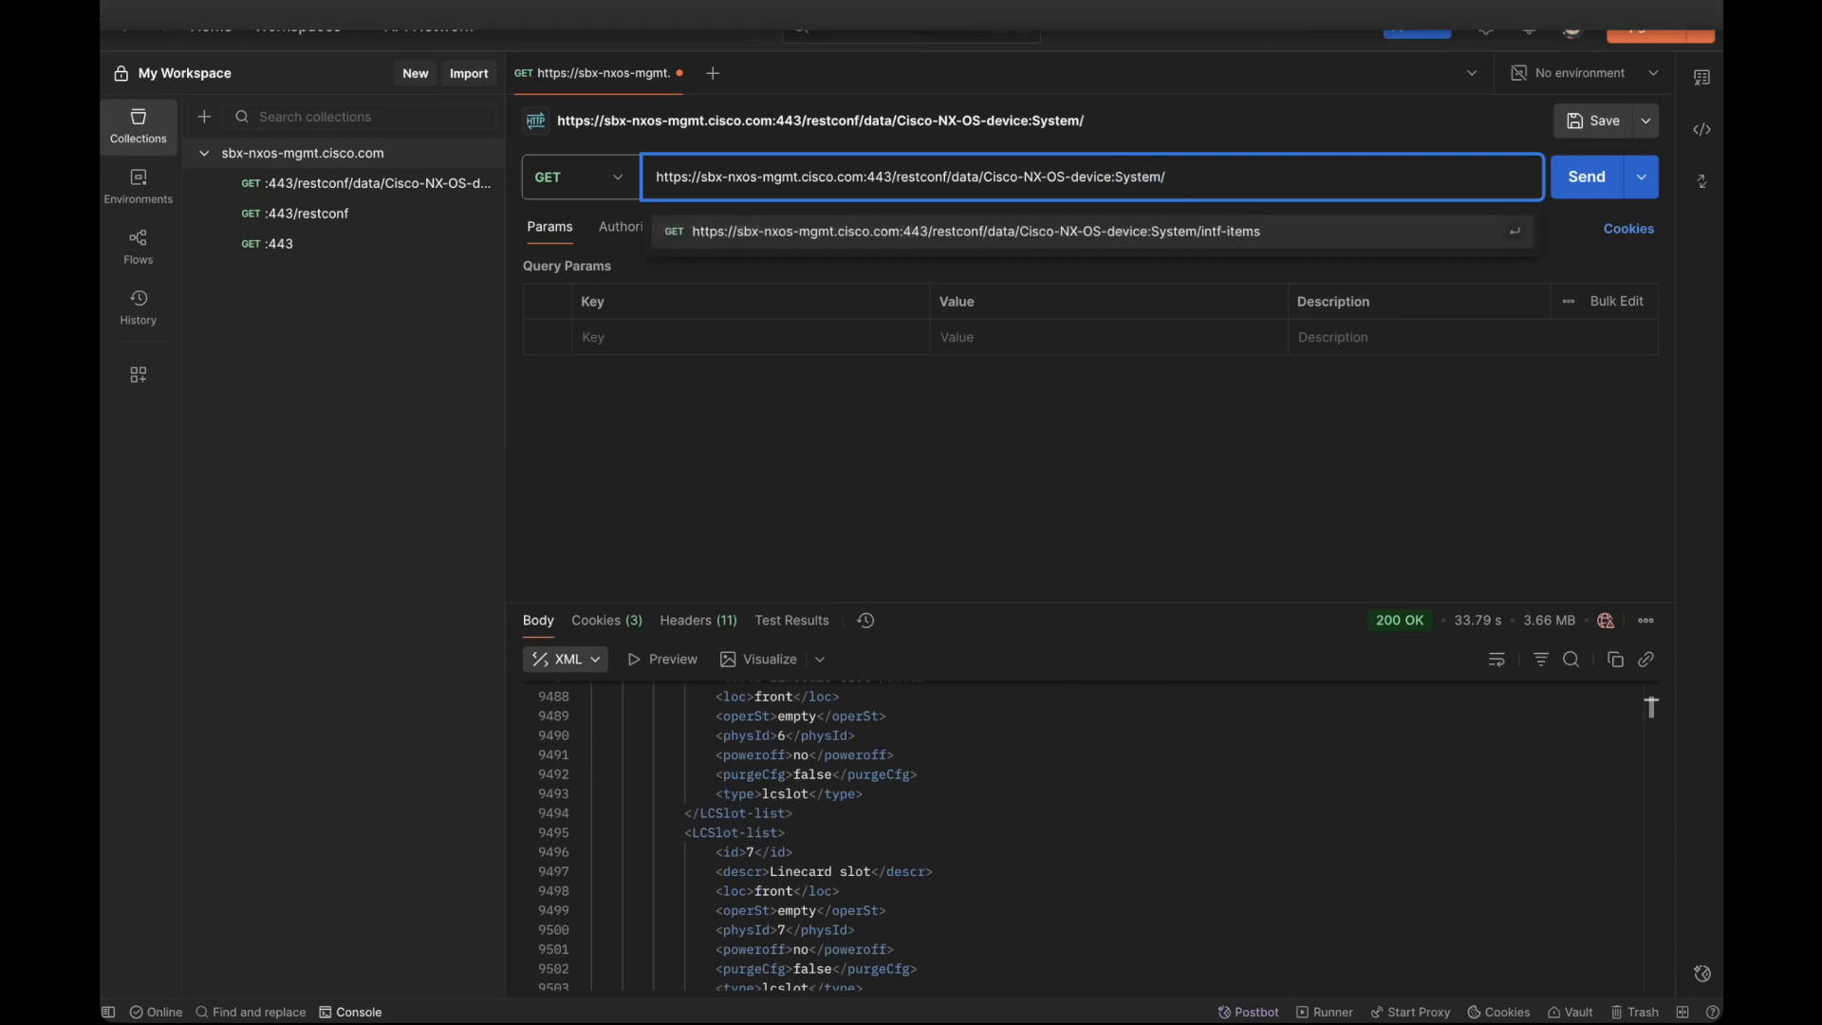
{"action": "type", "text": "intf-items"}
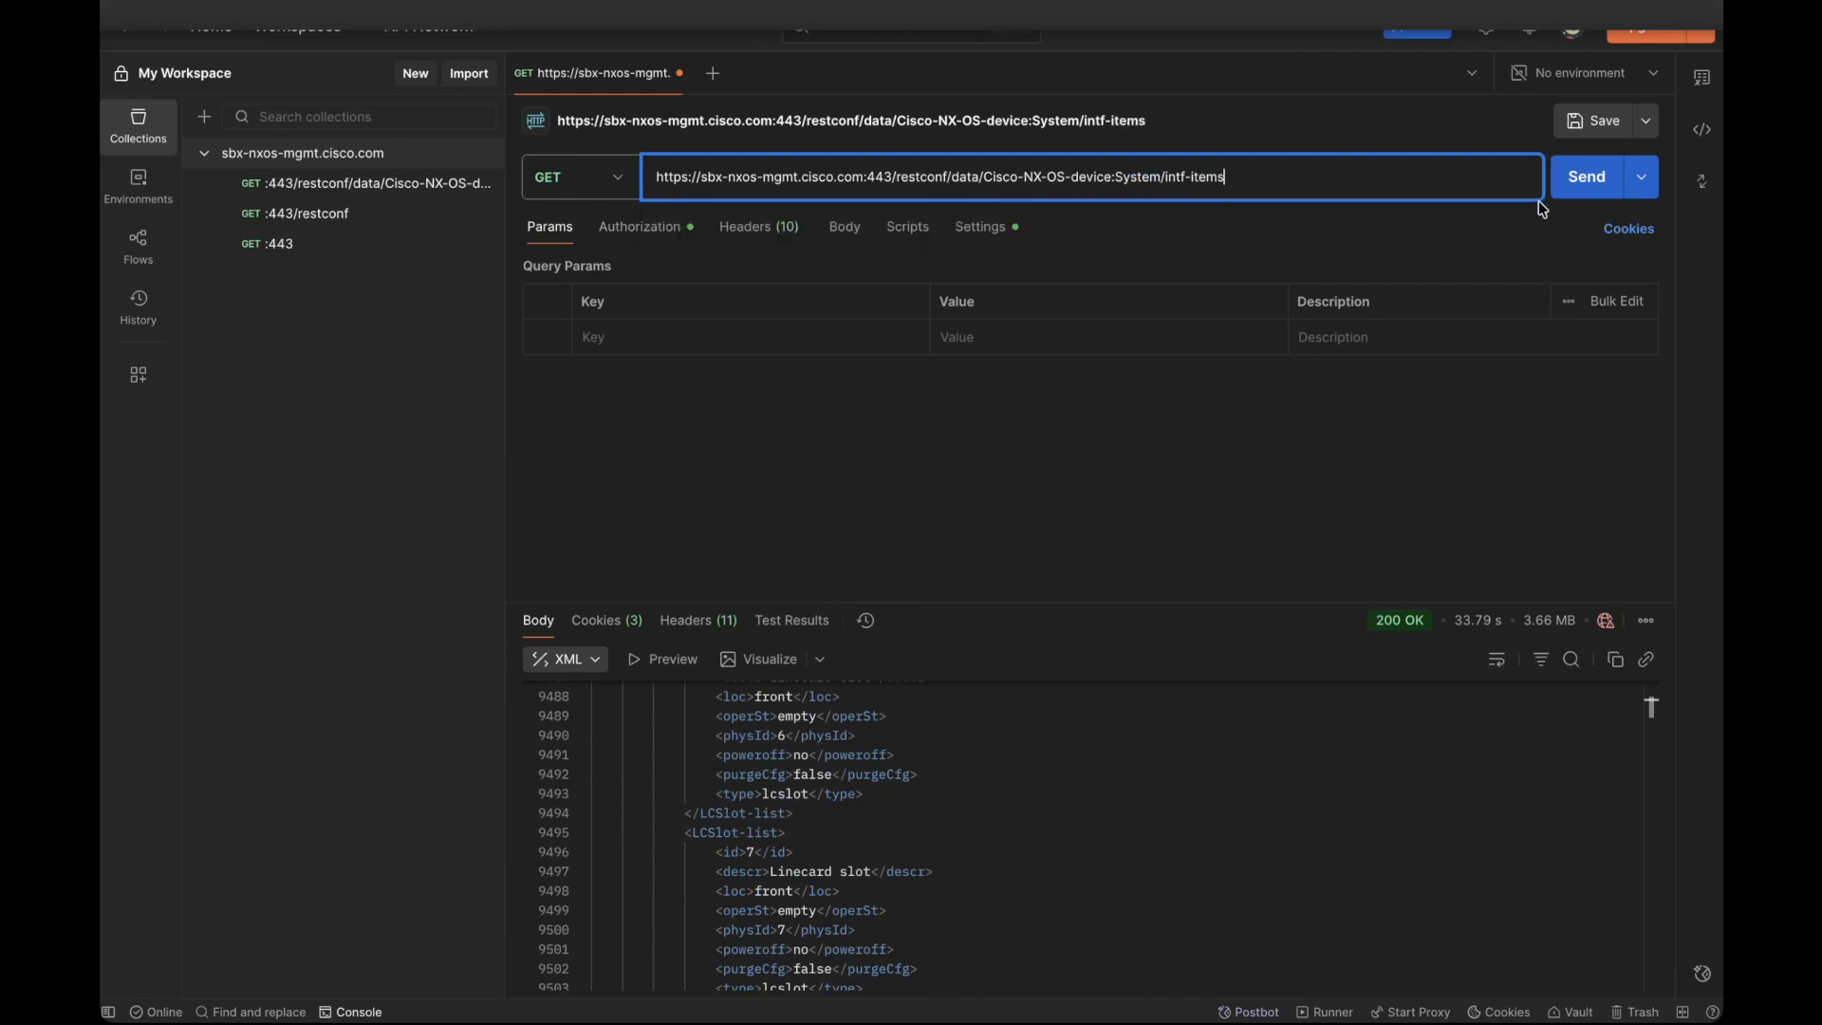
{"action": "left_click", "coordinate": [1591, 190]}
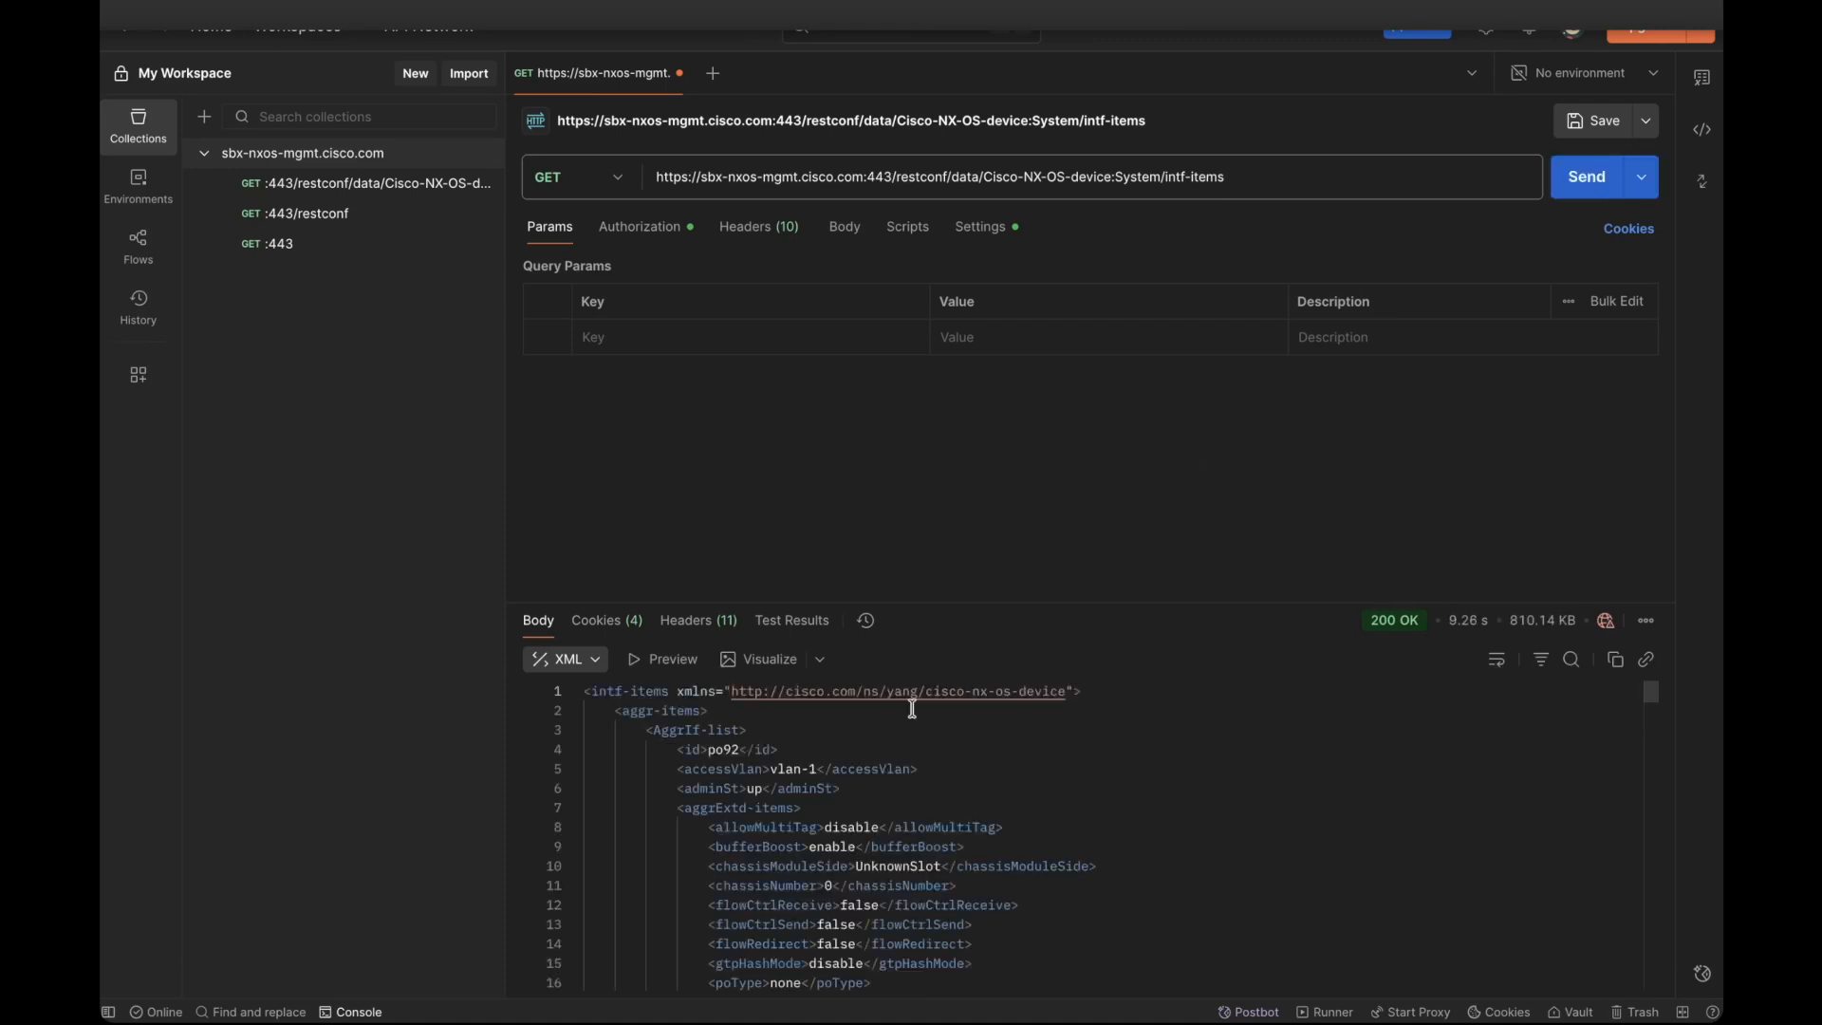
Step: Examine the root element and the first aggregate interface's attributes in the intf-items response
{"action": "left_click_drag", "start_coordinate": [592, 694], "coordinate": [621, 694]}
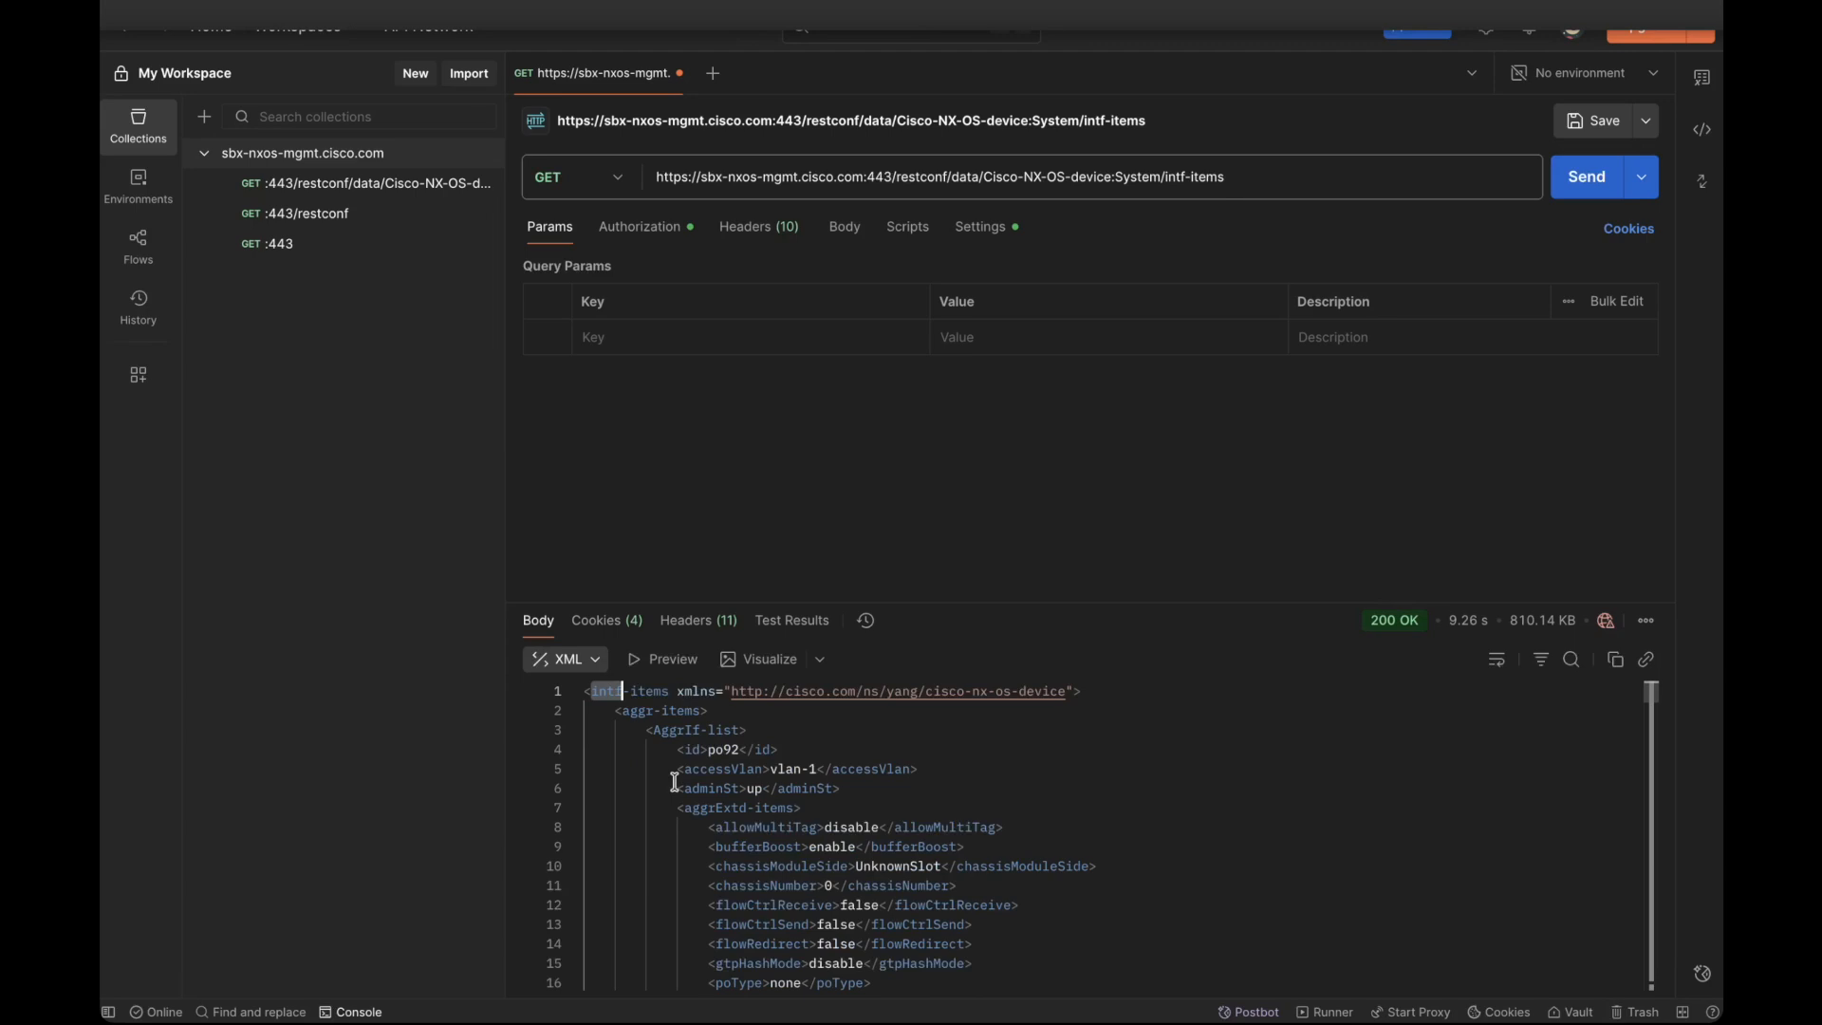
{"action": "scroll", "coordinate": [675, 782], "scroll_direction": "down", "scroll_amount": 1}
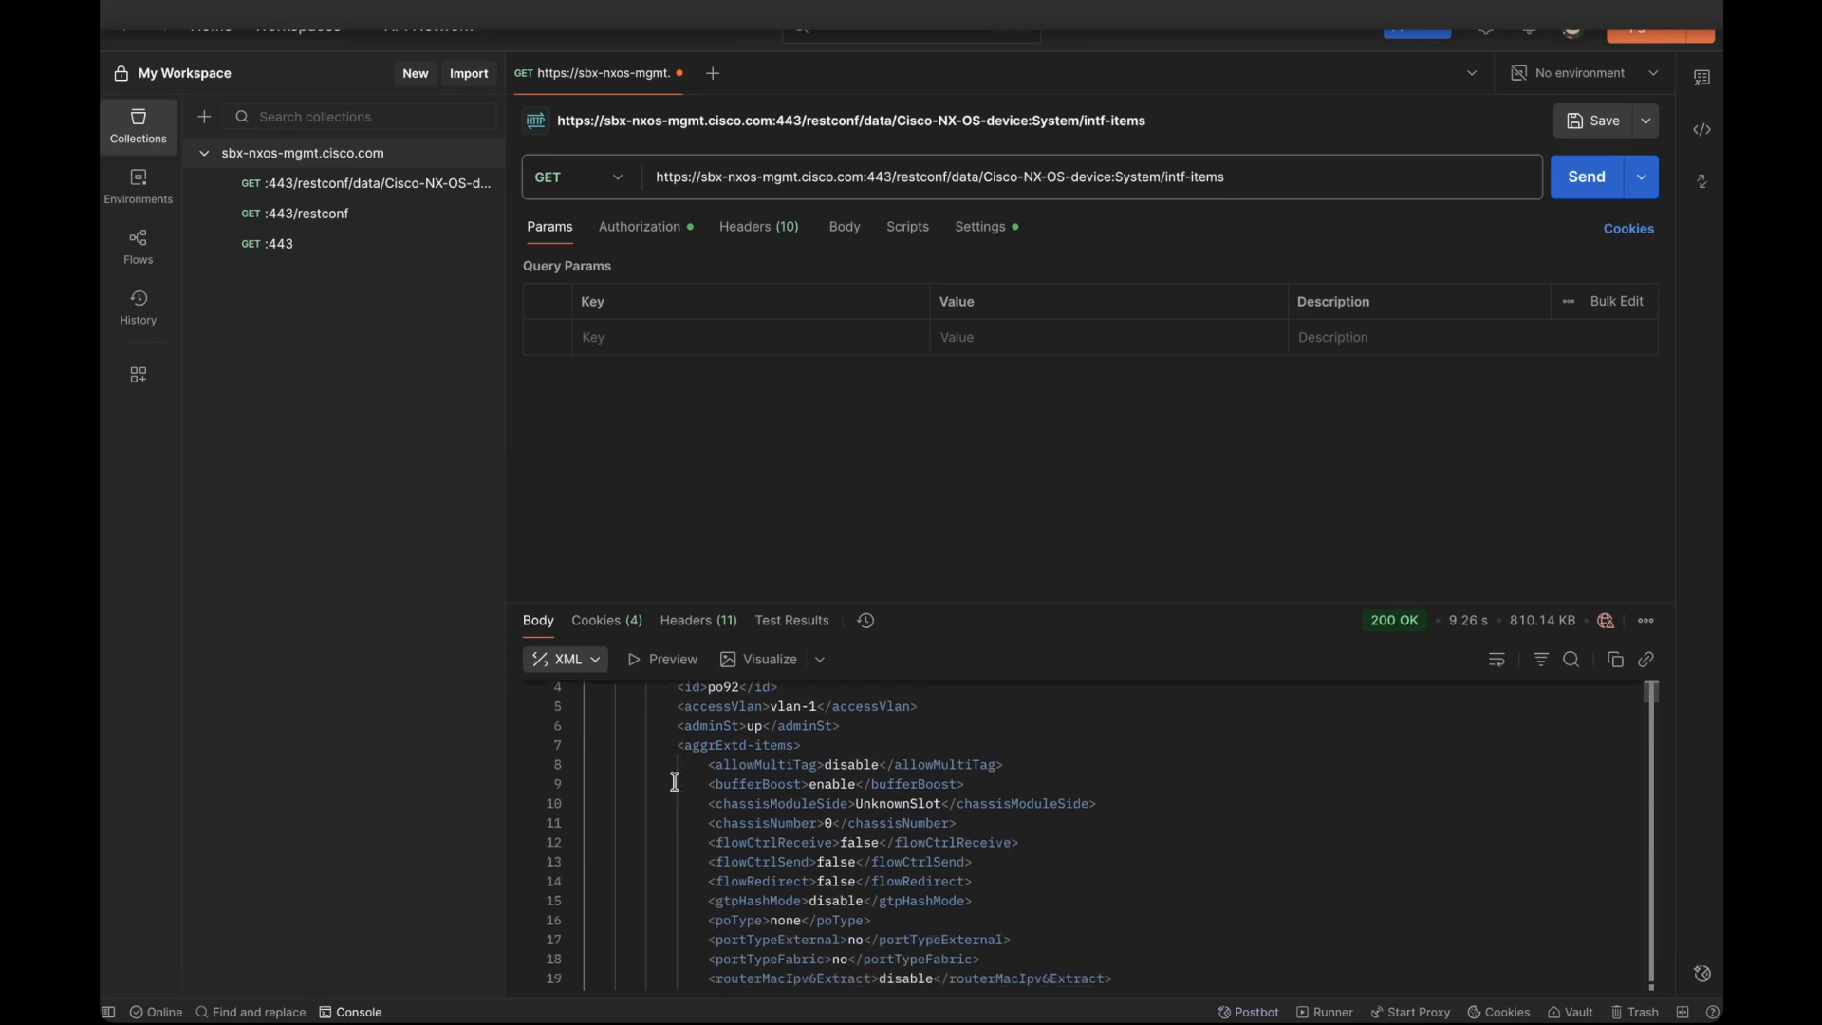
{"action": "scroll", "coordinate": [675, 782], "scroll_direction": "up", "scroll_amount": 1}
{"action": "scroll", "coordinate": [723, 857], "scroll_direction": "down", "scroll_amount": 1}
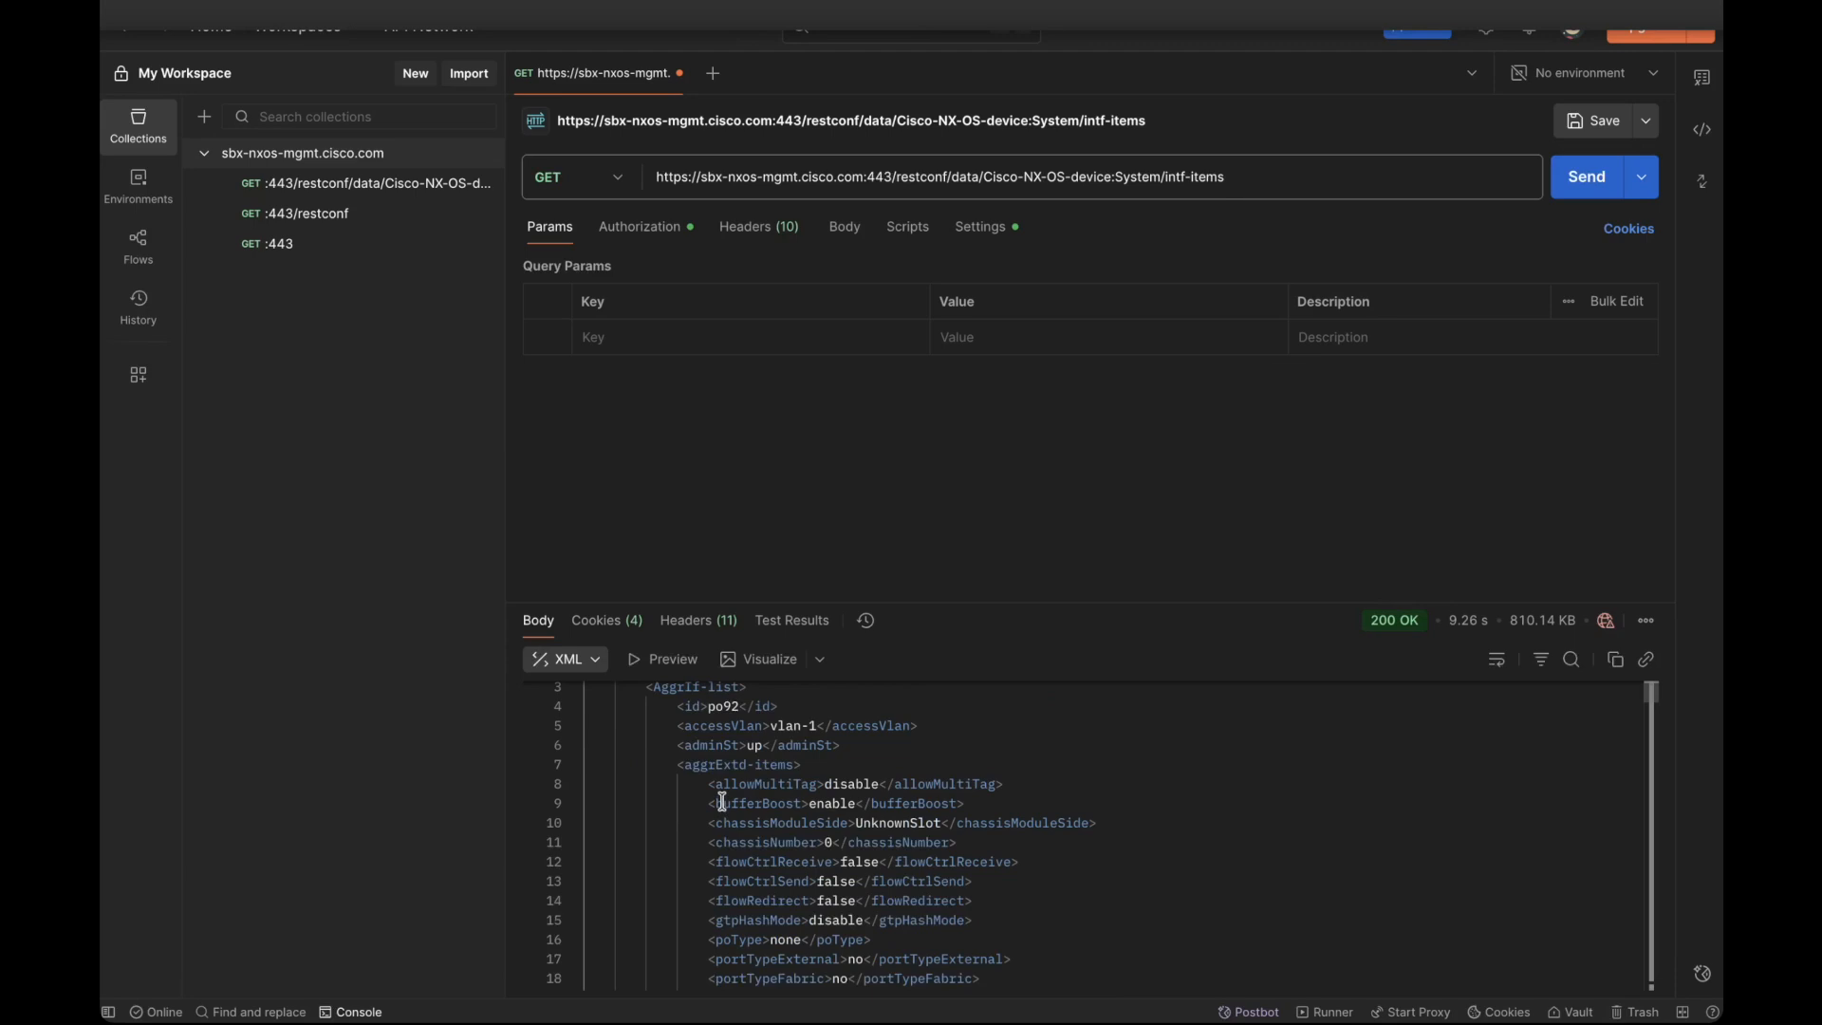
{"action": "scroll", "coordinate": [724, 803], "scroll_direction": "down", "scroll_amount": 5}
{"action": "scroll", "coordinate": [712, 802], "scroll_direction": "up", "scroll_amount": 6}
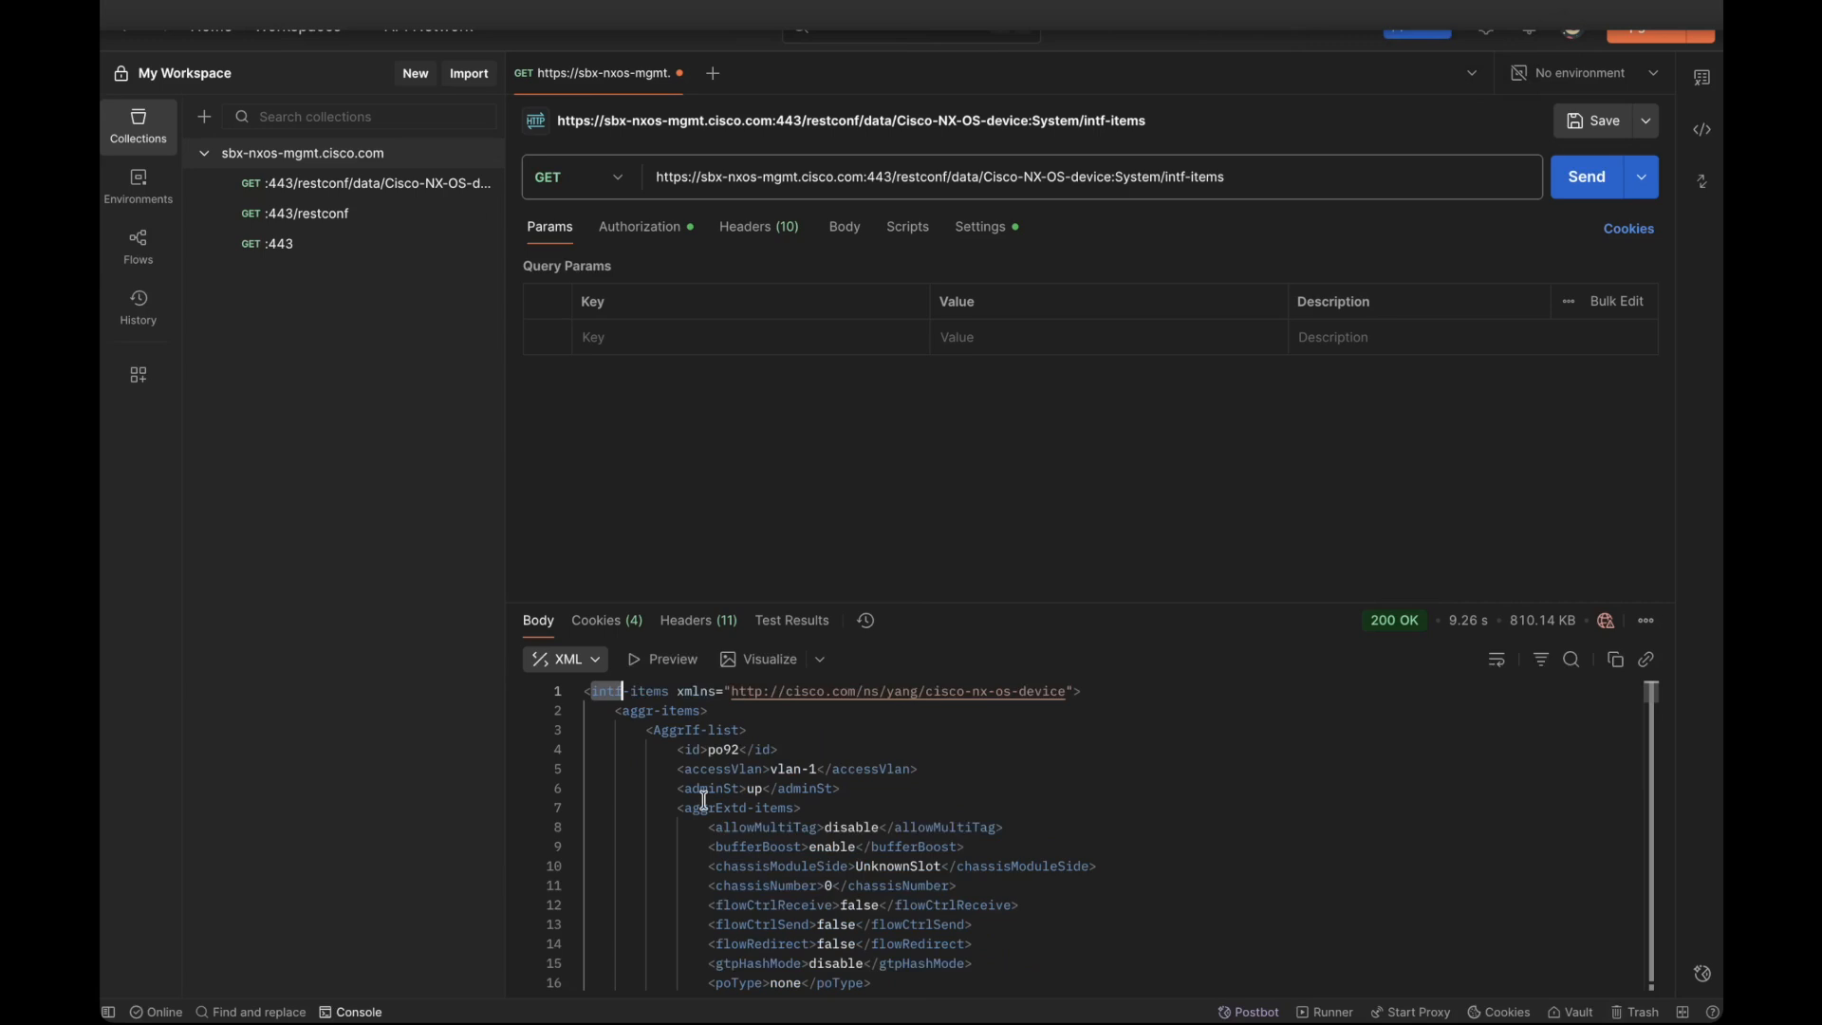
Step: Extend the request URL with /phys-items after intf-items and send the GET request
{"action": "left_click", "coordinate": [1256, 181]}
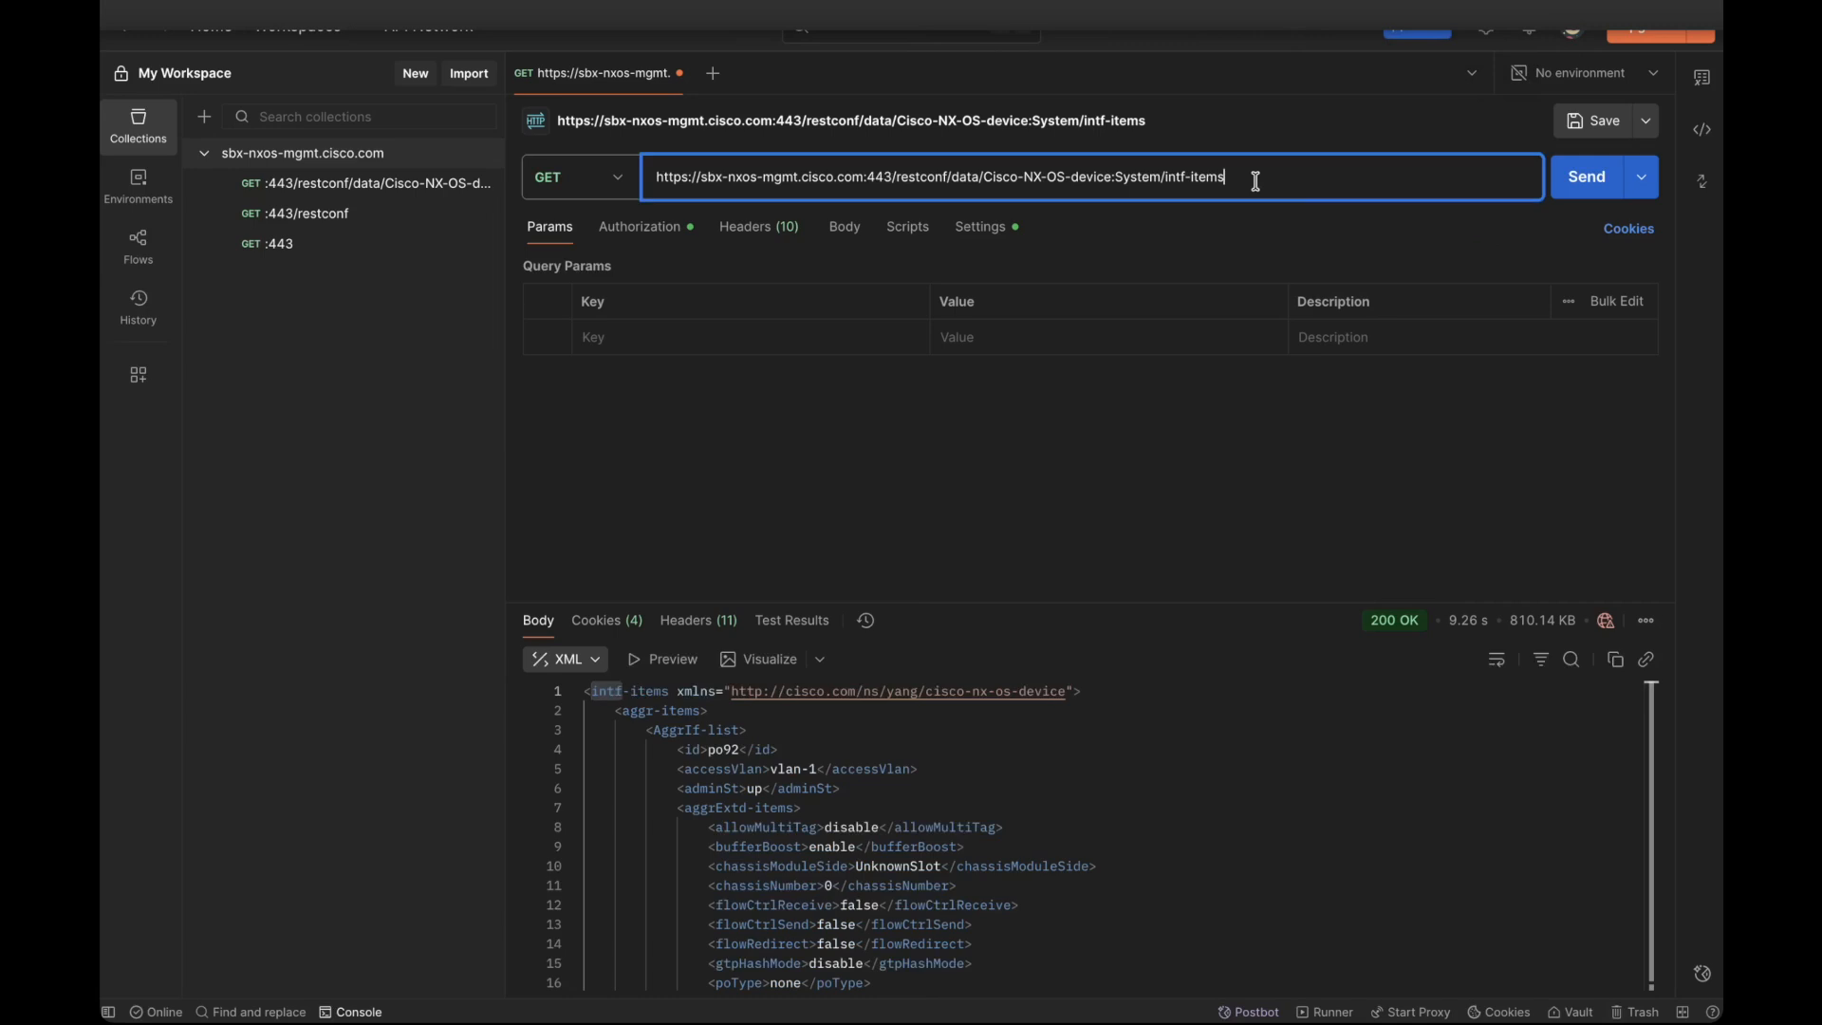
{"action": "type", "text": "/"}
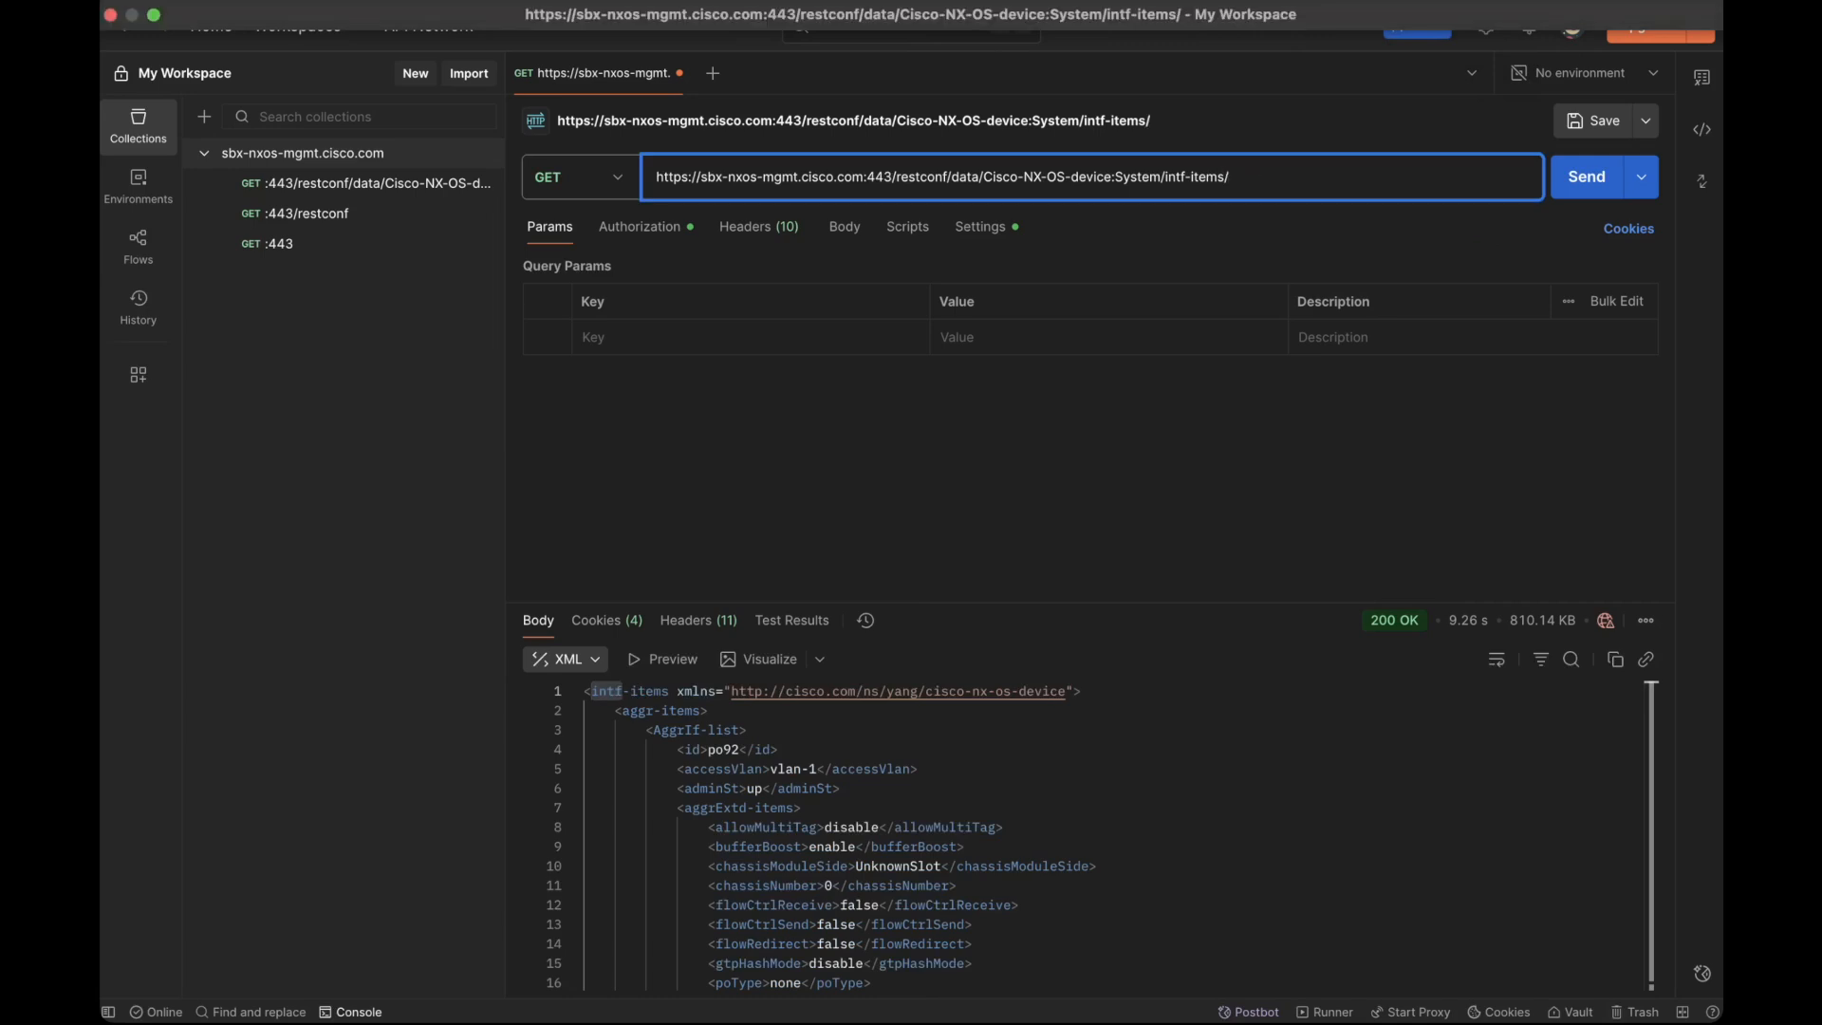
{"action": "type", "text": "p"}
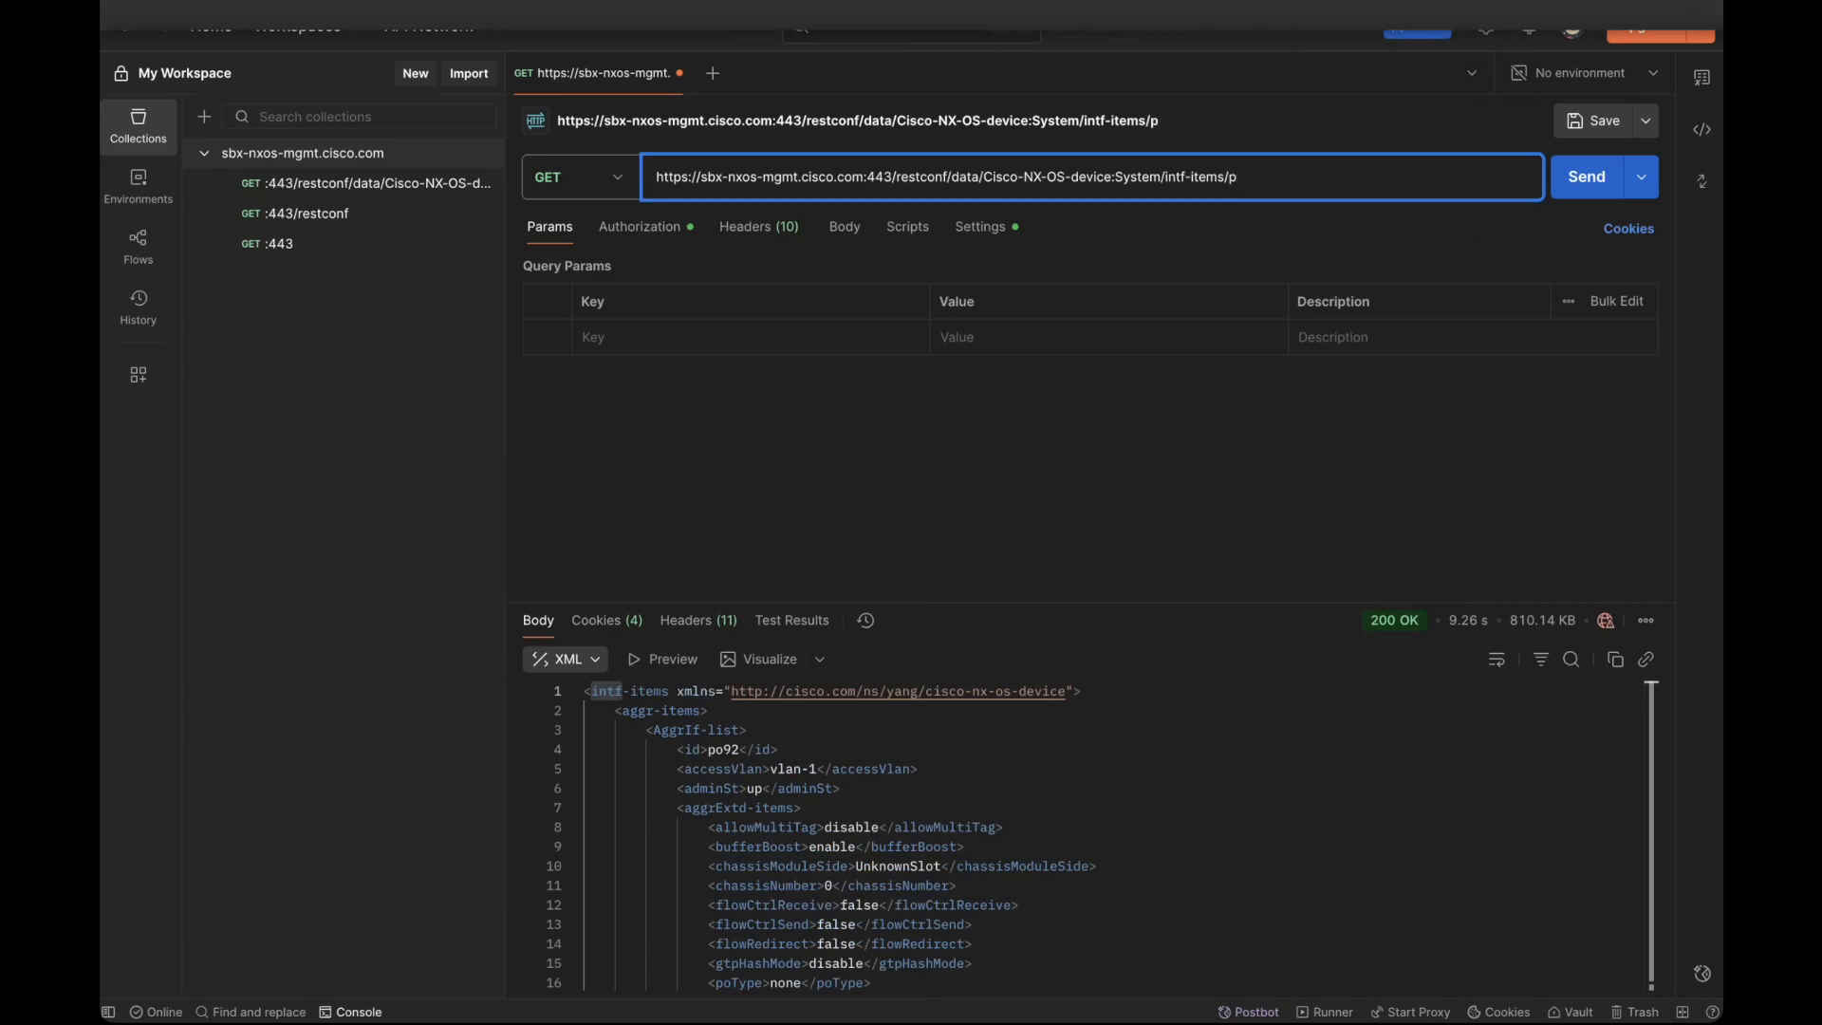
{"action": "type", "text": "hys-"}
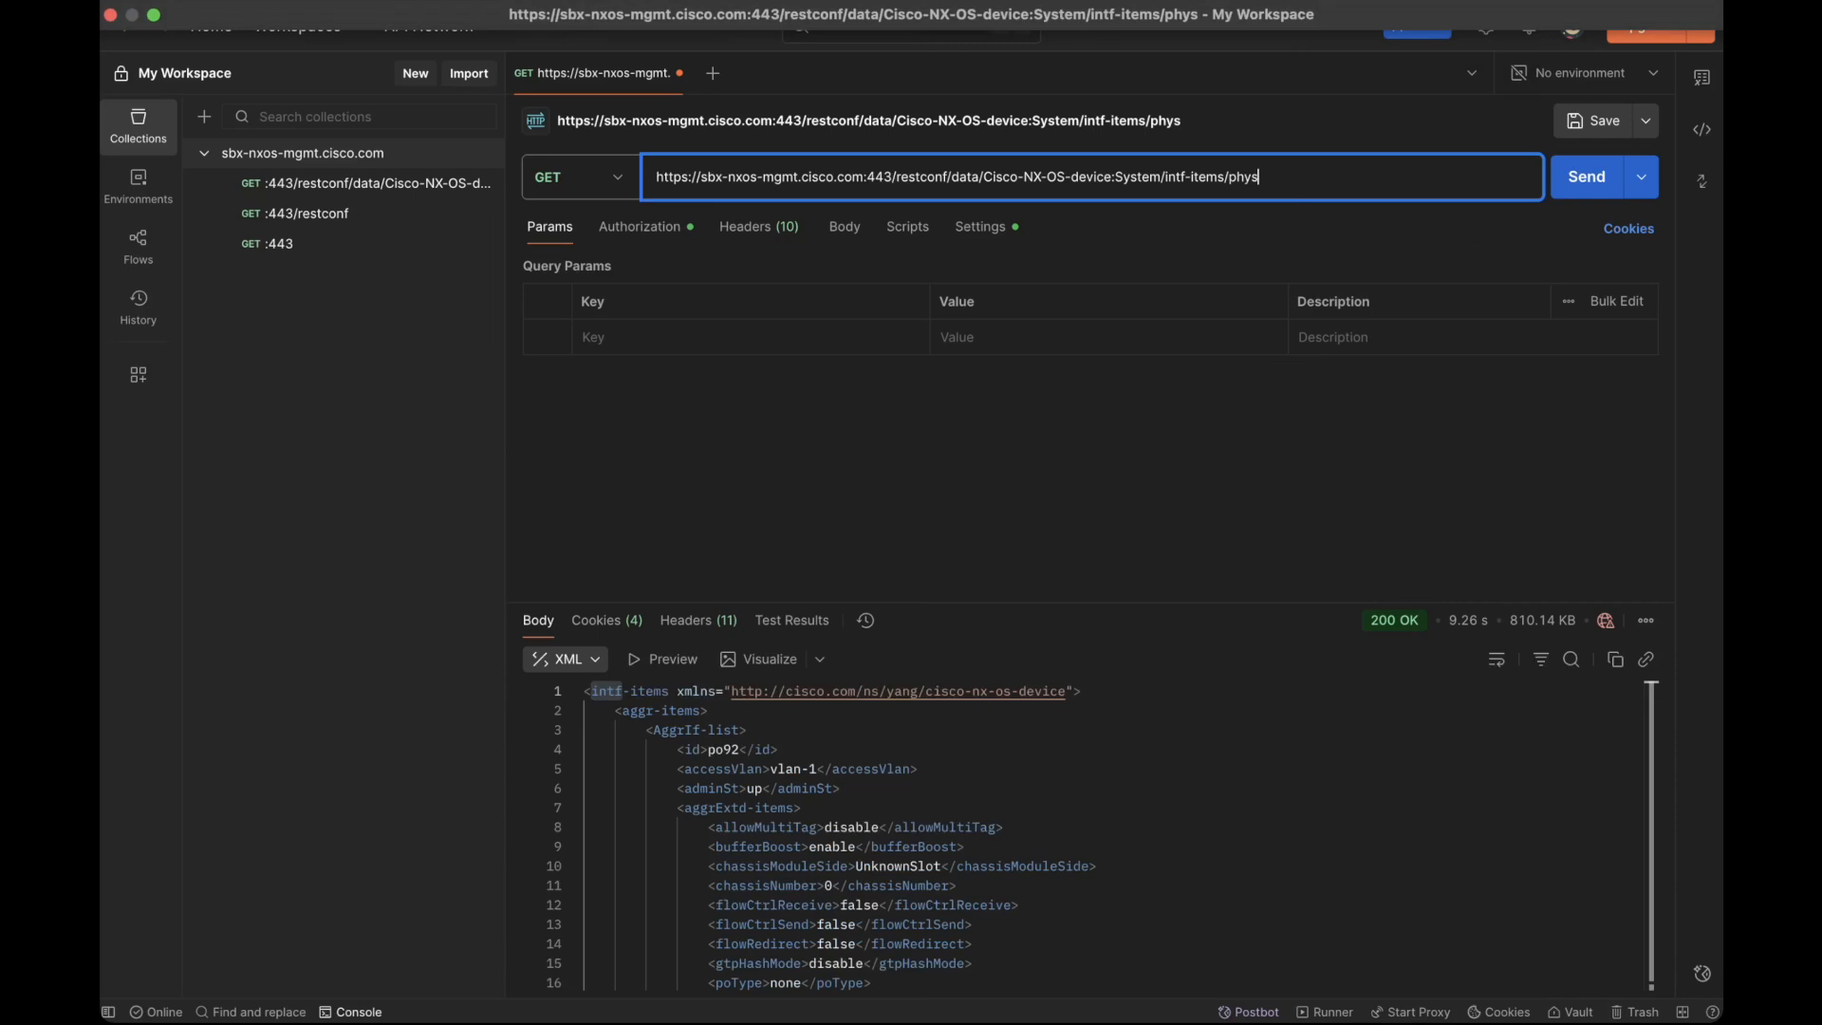
{"action": "type", "text": "items"}
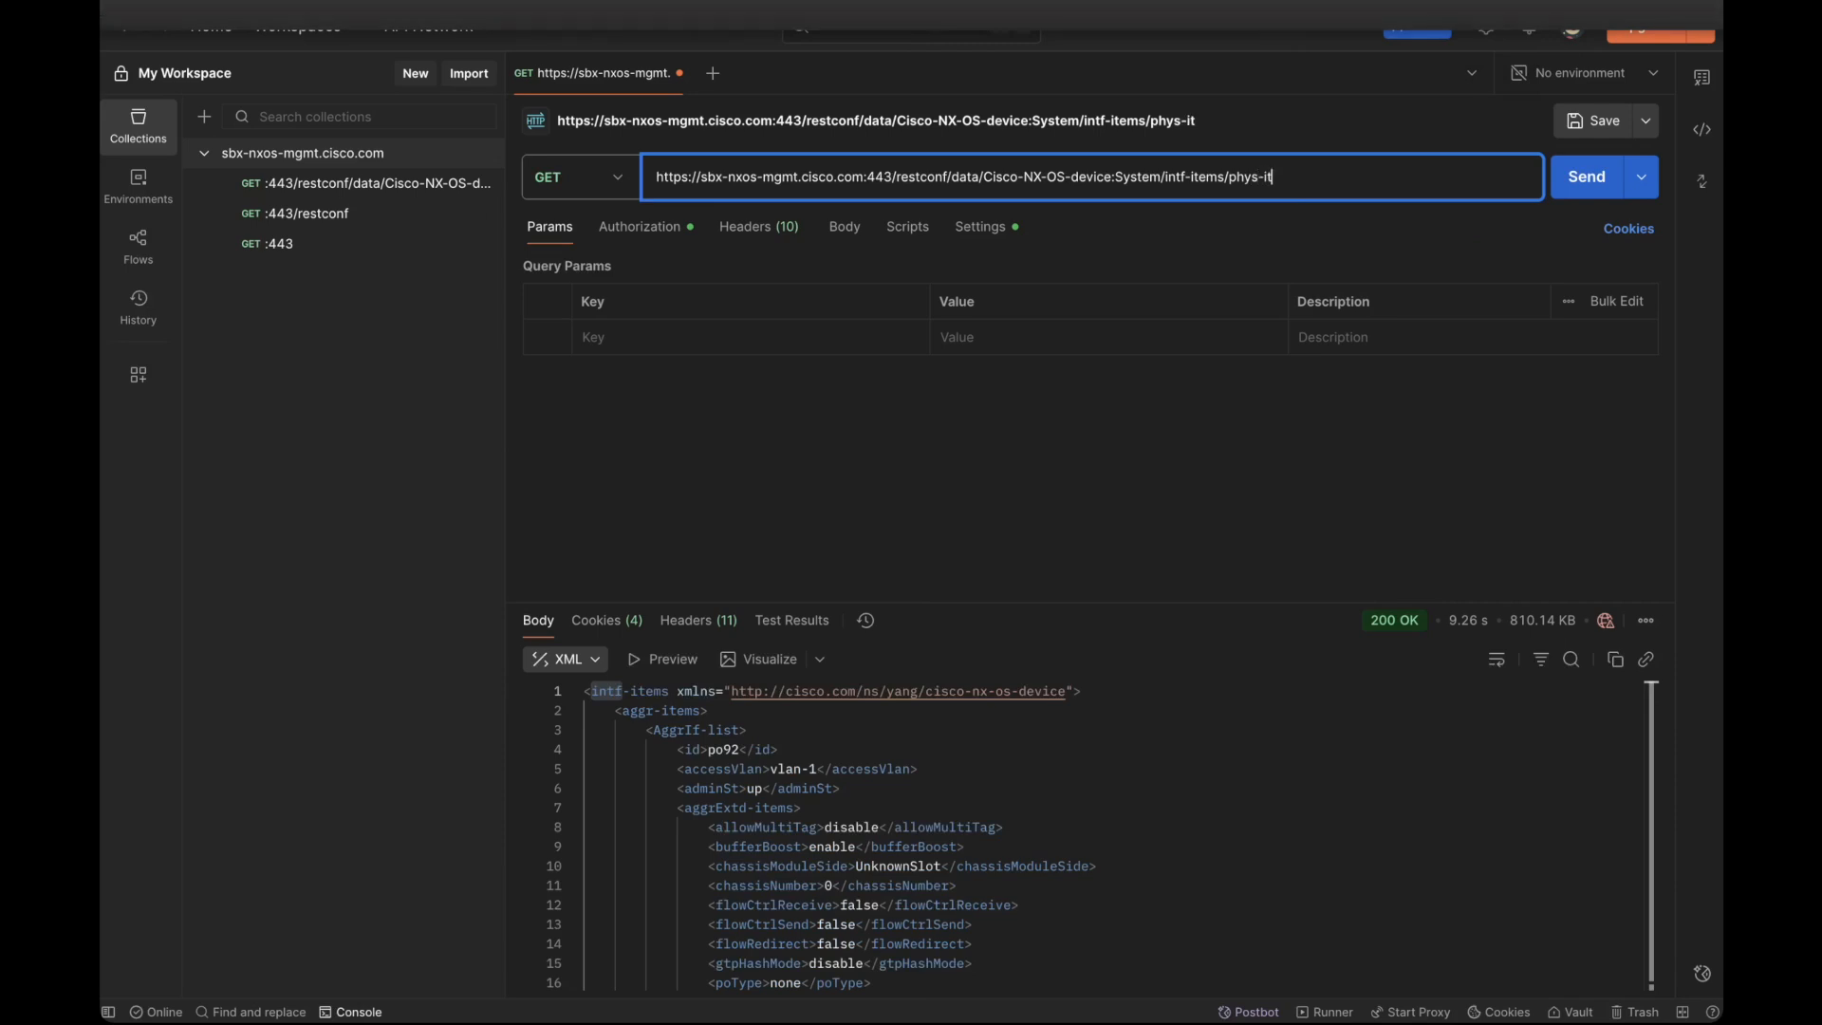
{"action": "left_click", "coordinate": [1599, 188]}
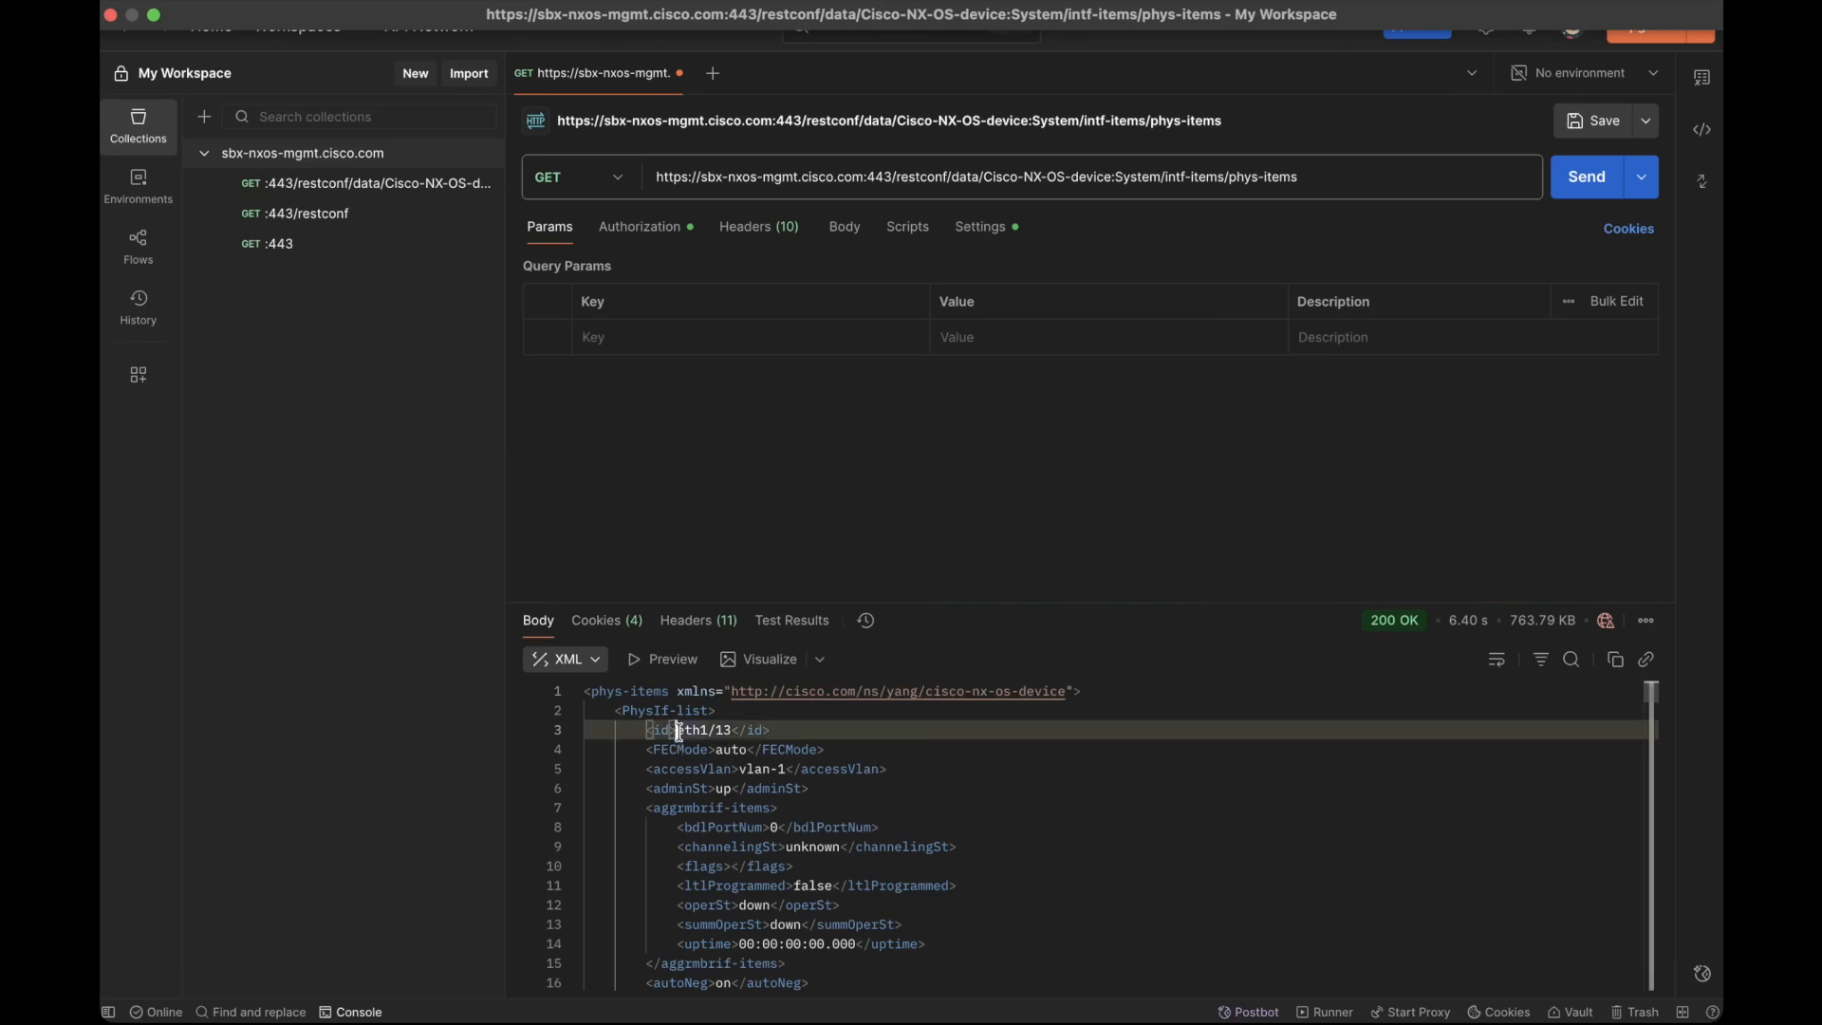
Step: Examine the first physical interface's id and operSt value in the response, and view the HTTP methods available for the request
{"action": "left_click_drag", "start_coordinate": [676, 733], "coordinate": [737, 736]}
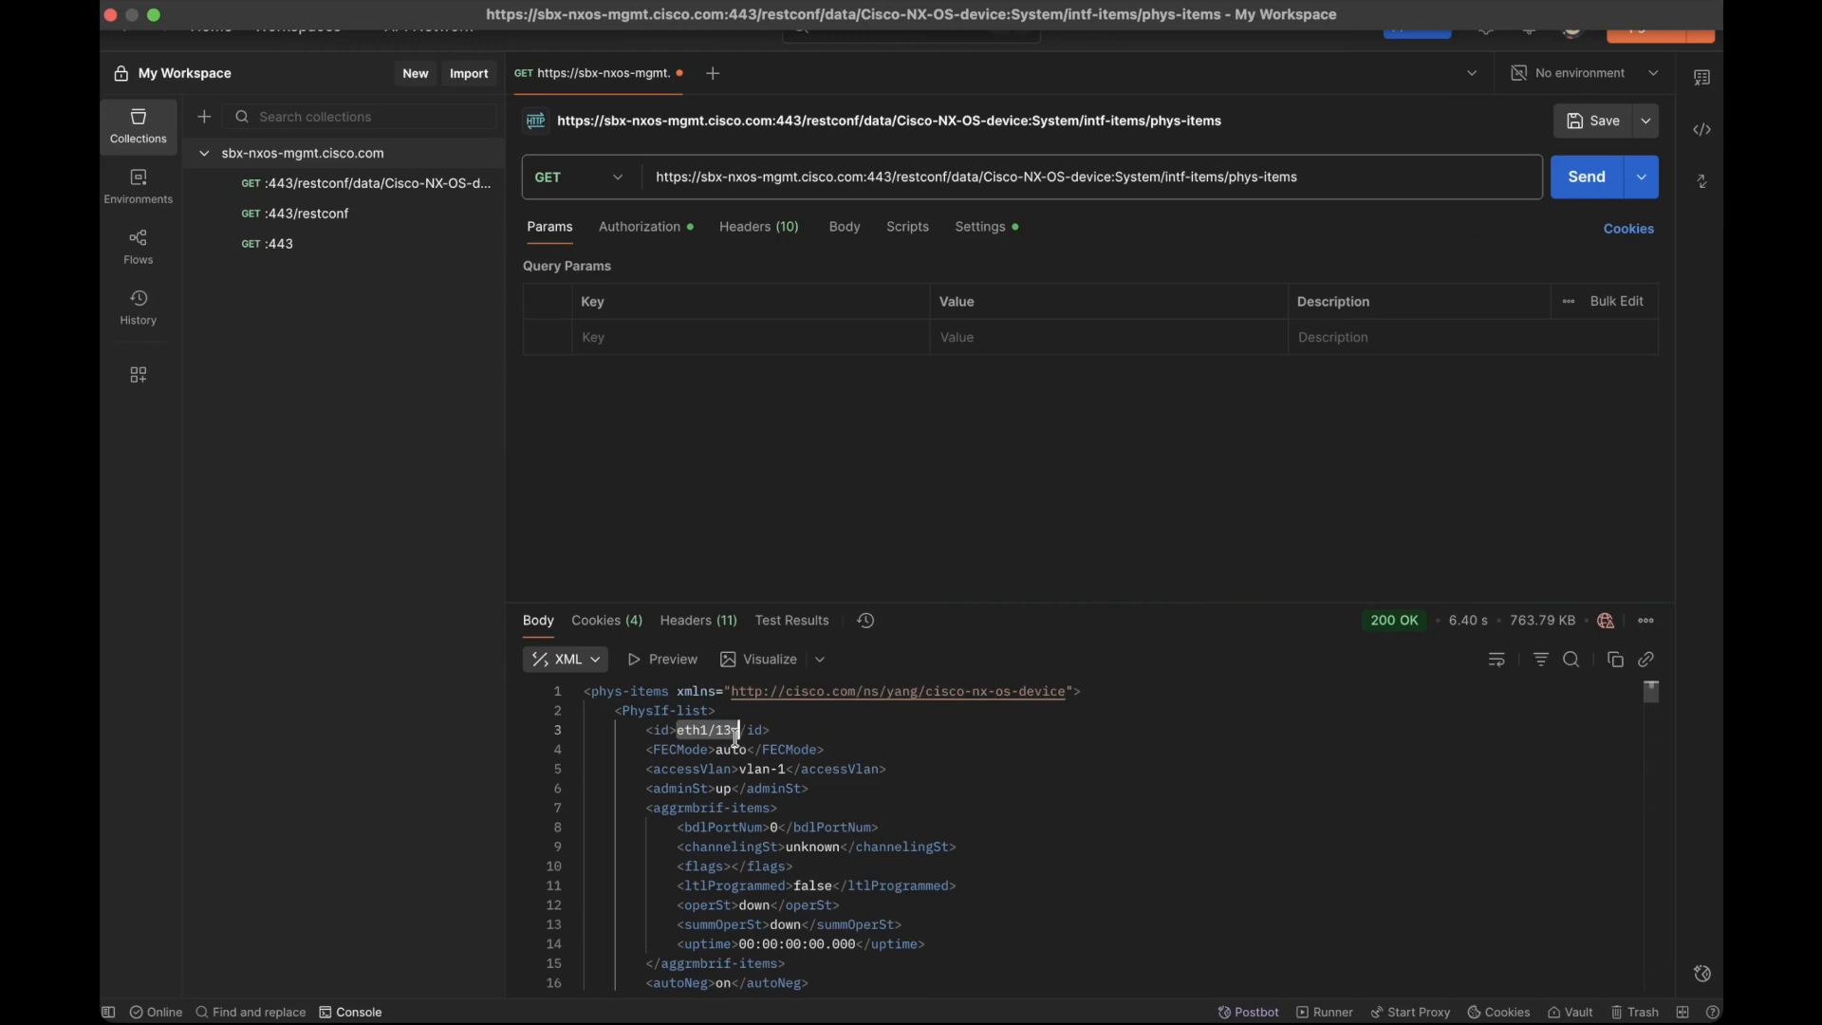
{"action": "scroll", "coordinate": [738, 759], "scroll_direction": "down", "scroll_amount": 1}
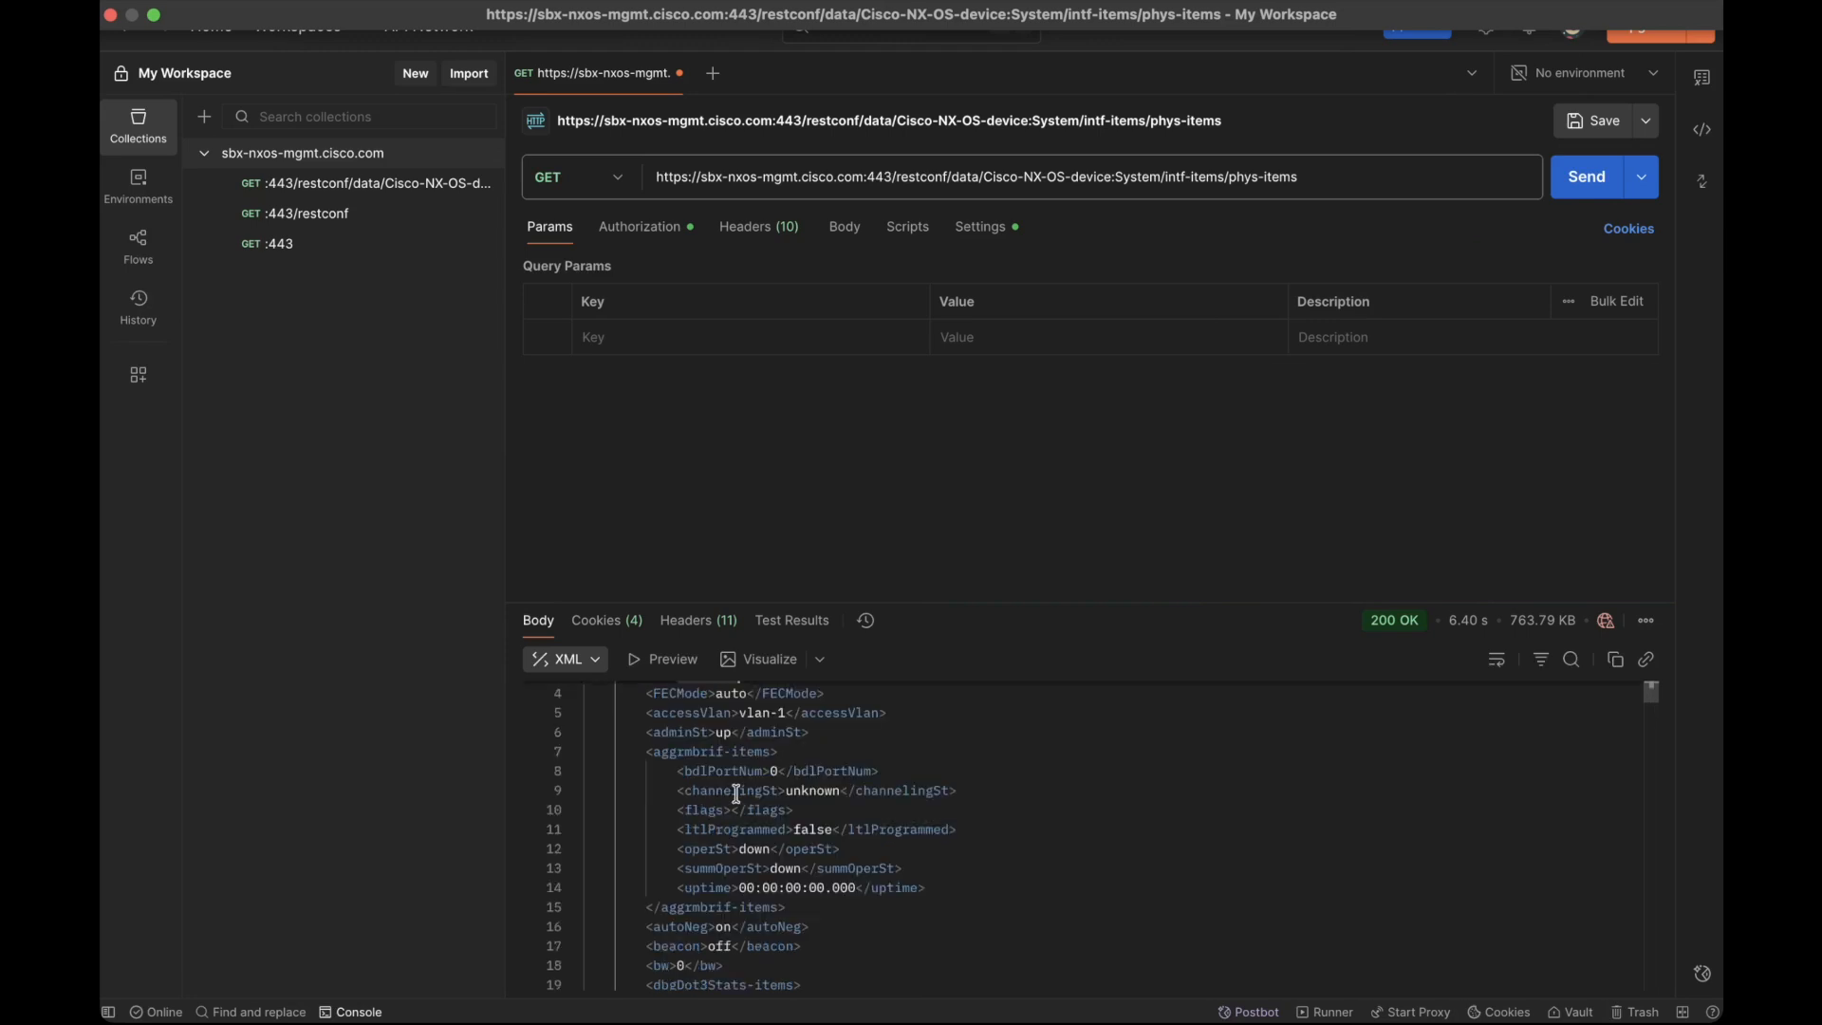
{"action": "left_click", "coordinate": [742, 850]}
{"action": "left_click_drag", "start_coordinate": [742, 849], "coordinate": [767, 850]}
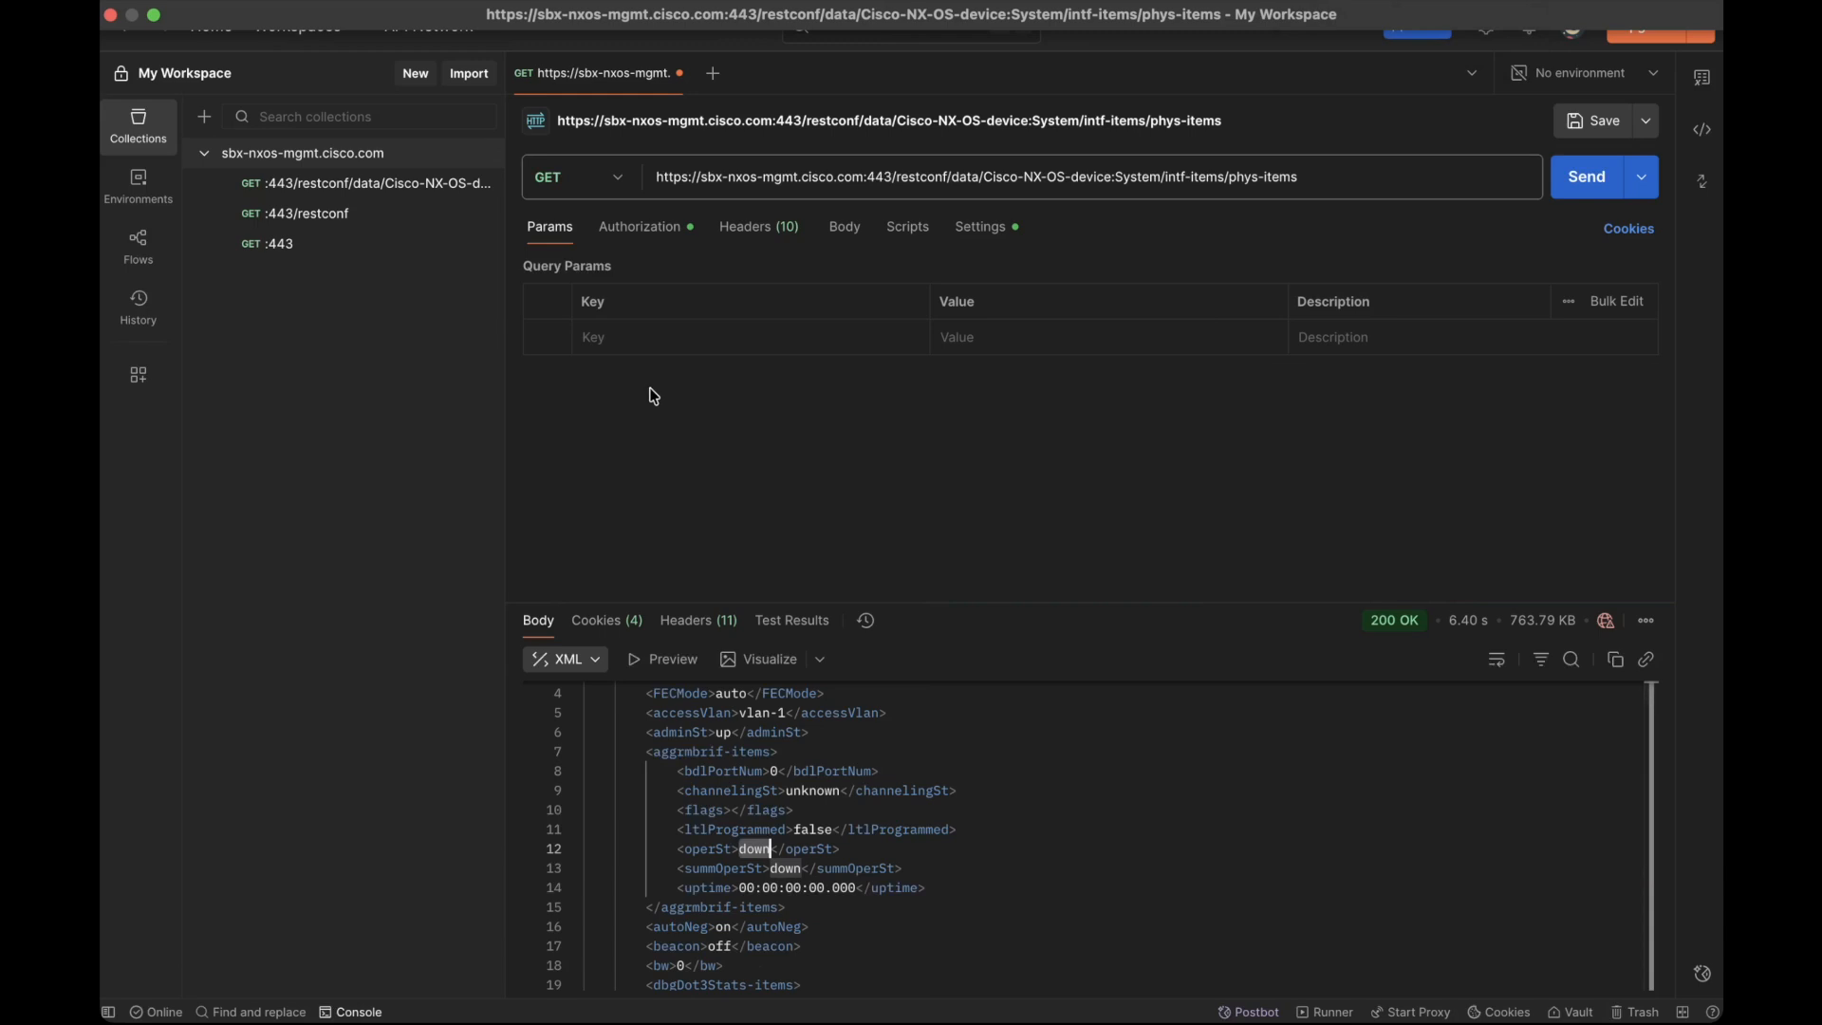
{"action": "left_click", "coordinate": [619, 195]}
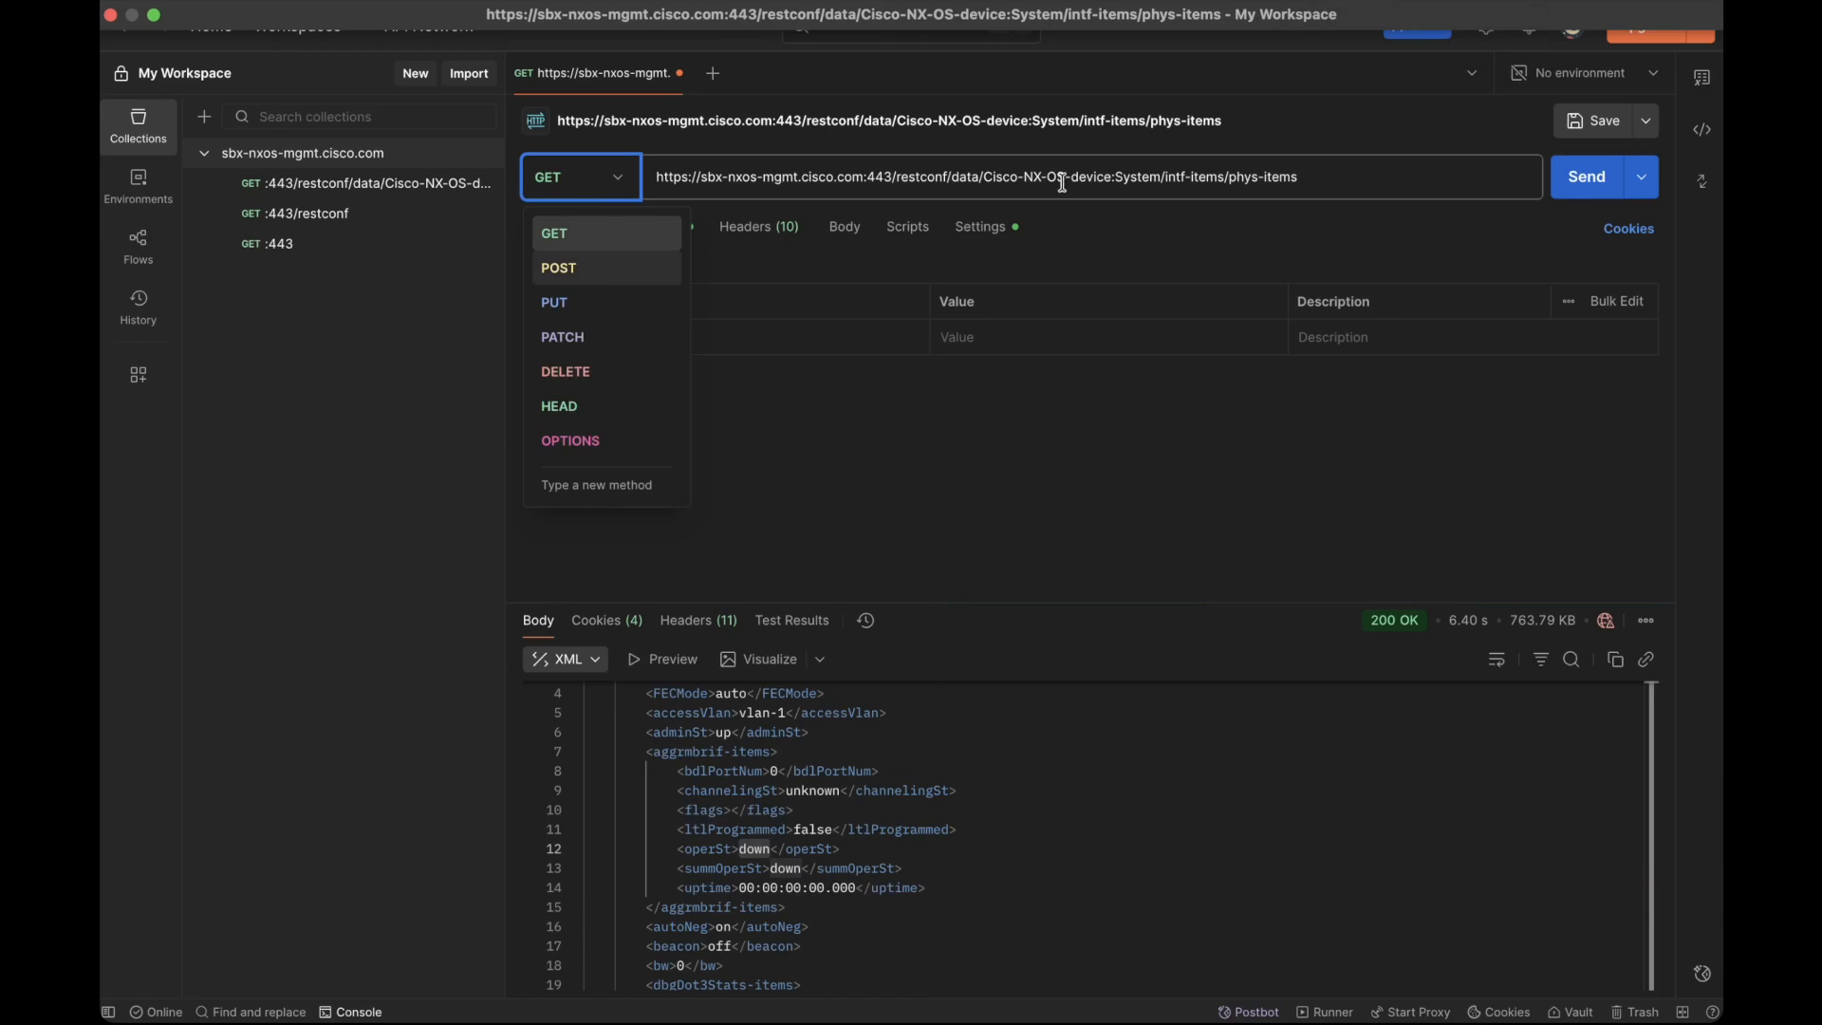
{"action": "left_click", "coordinate": [1109, 479]}
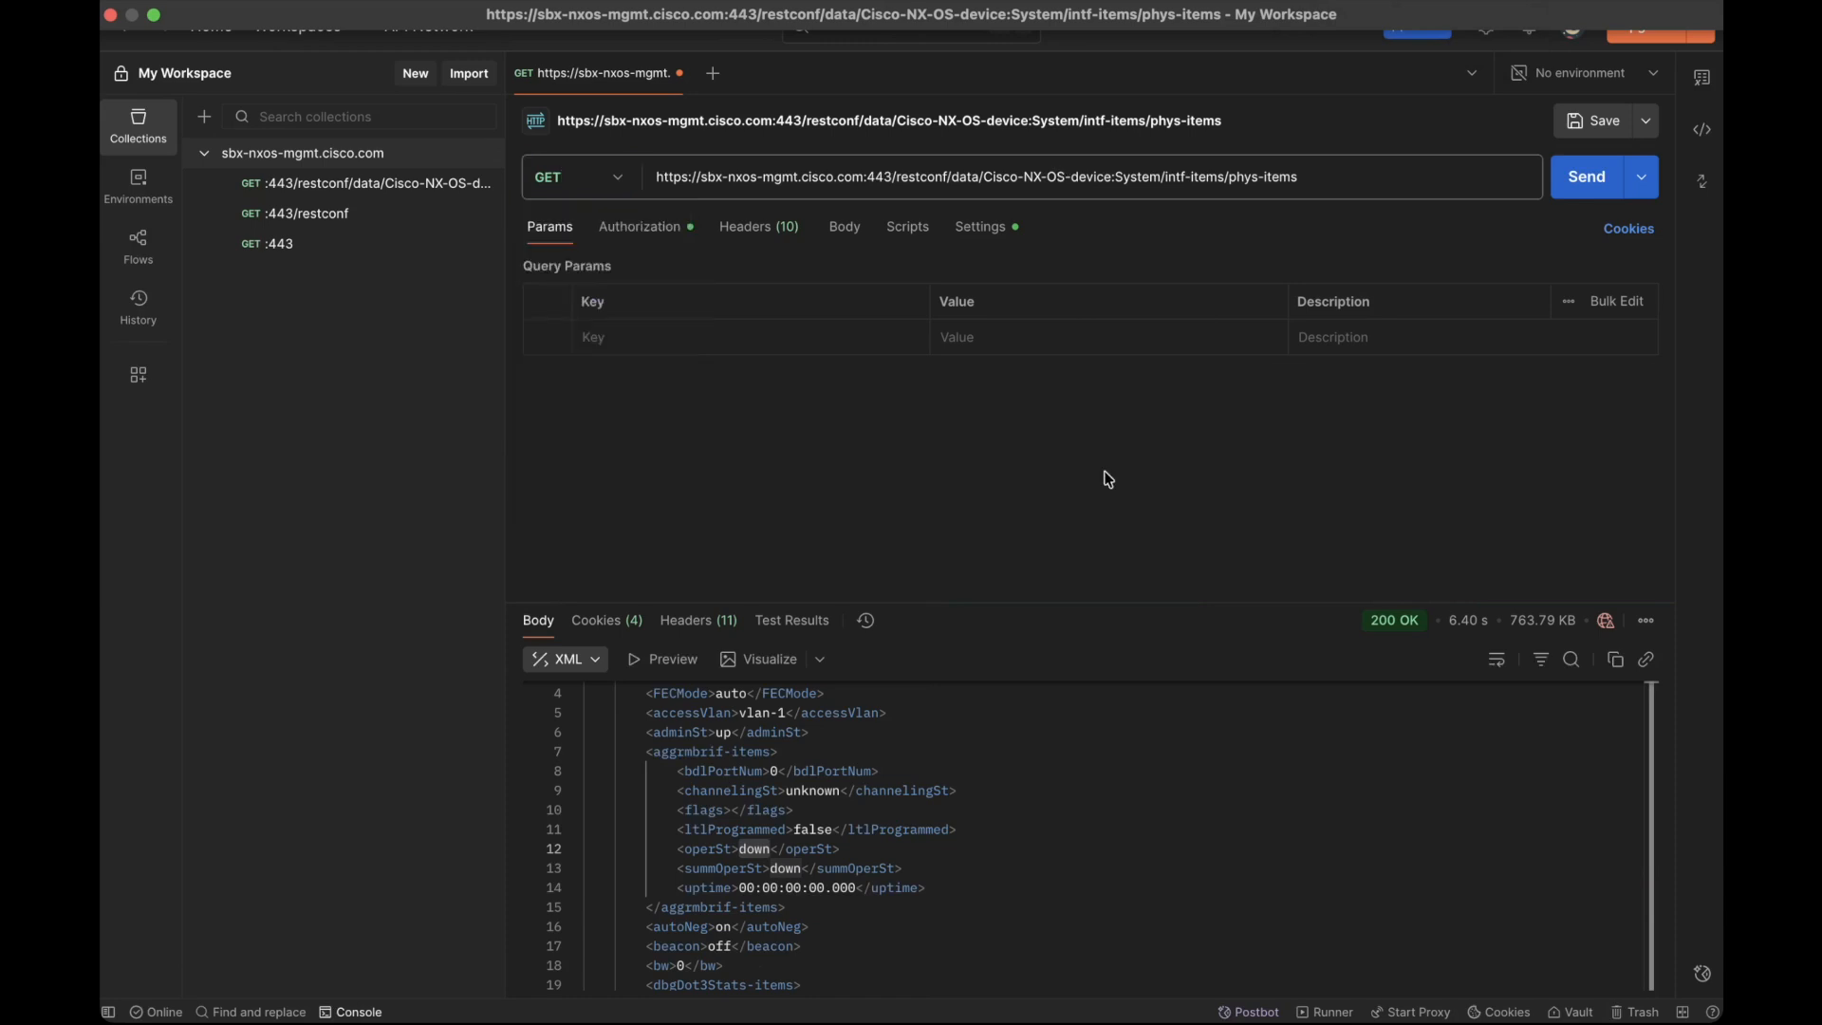